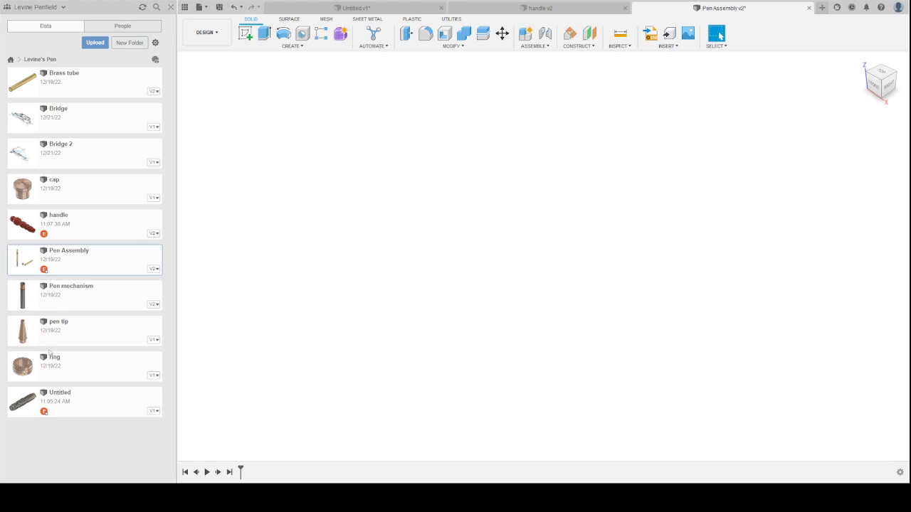
Insert the ring and the Untitled barrel from the Levine's Pen folder into the Pen Assembly.
drag(38, 368, 607, 285)
scroll(459, 280, down, 5)
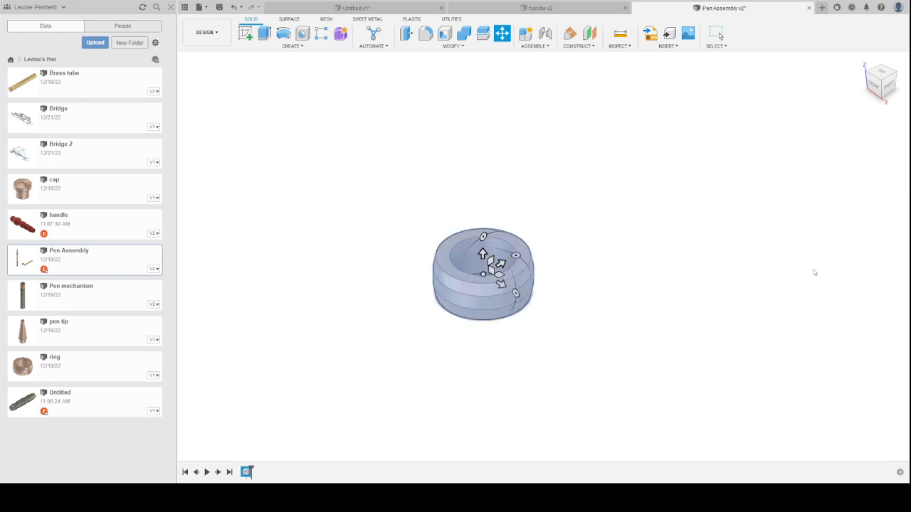
key(Return)
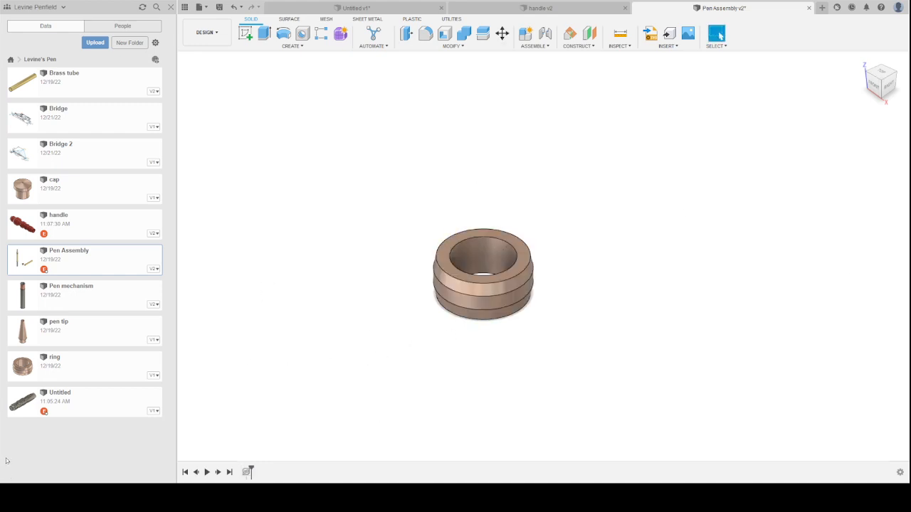
drag(22, 224, 480, 223)
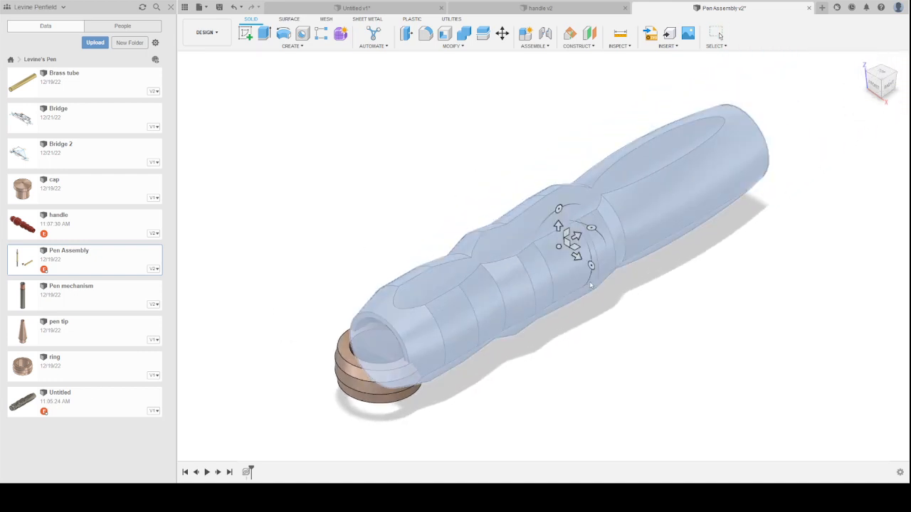
drag(523, 292, 356, 167)
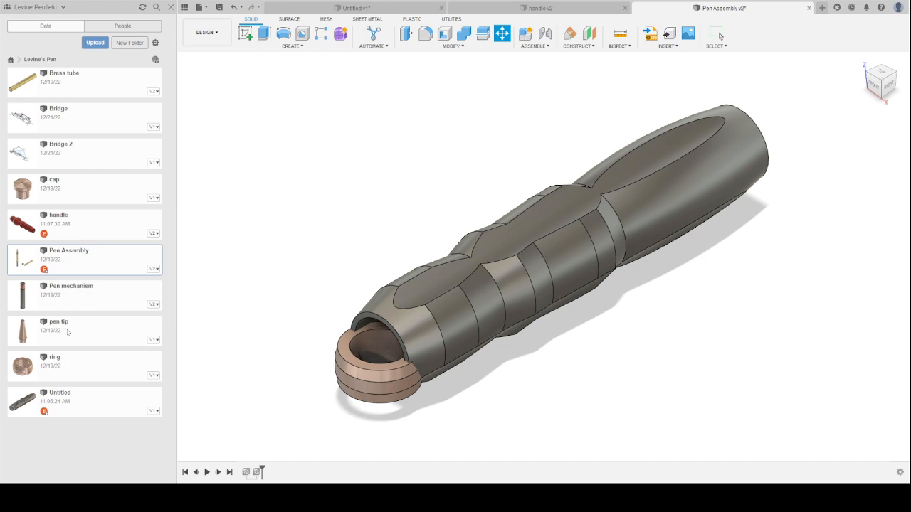
Insert the pen tip, the Pen mechanism and the handle into the assembly.
drag(68, 332, 372, 178)
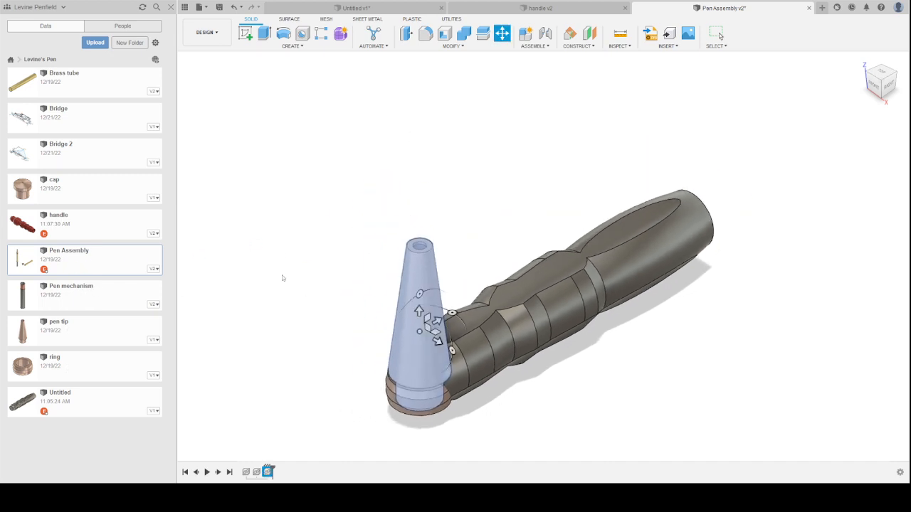
drag(71, 289, 533, 159)
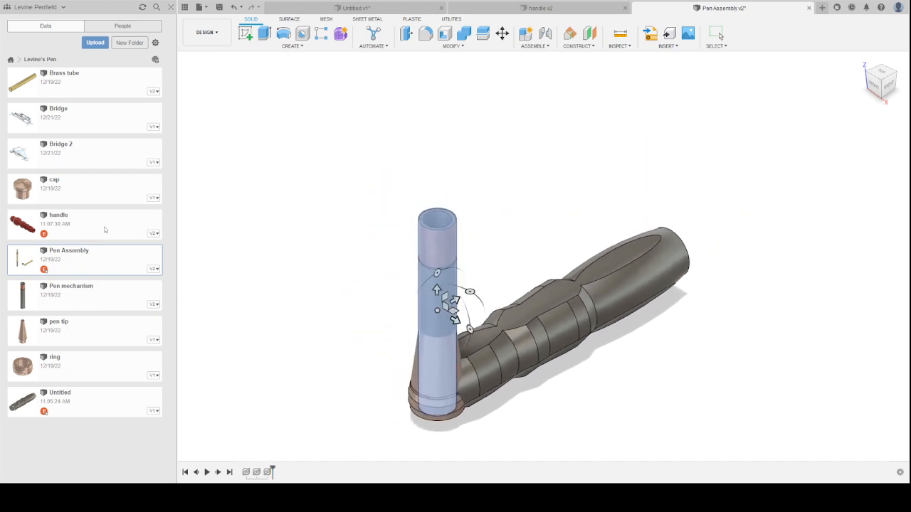
drag(104, 229, 476, 173)
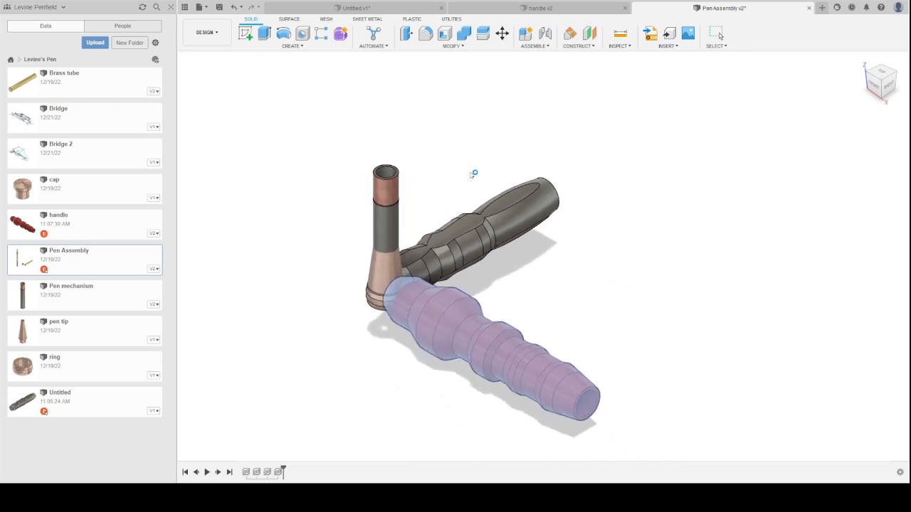
Insert two Brass tube components and move the second one clear of the other parts, beside the red handle.
drag(86, 84, 702, 289)
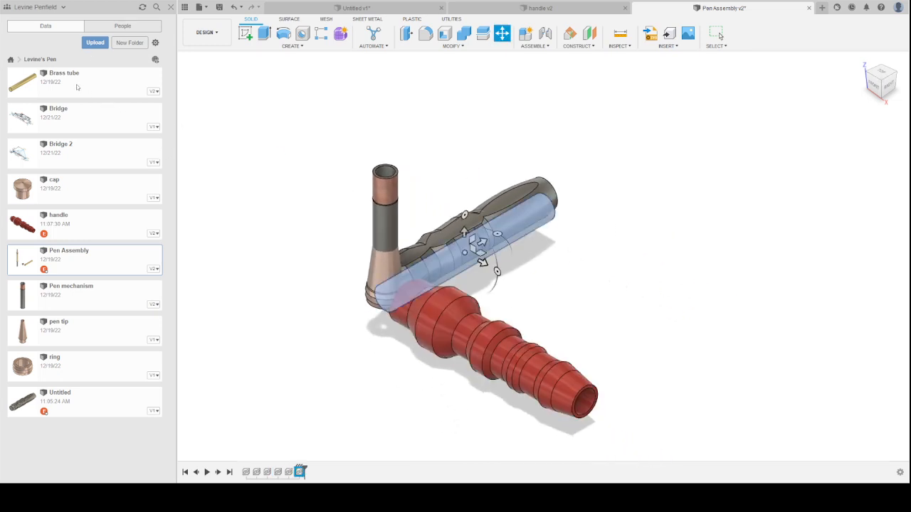
drag(80, 85, 663, 364)
drag(483, 264, 647, 318)
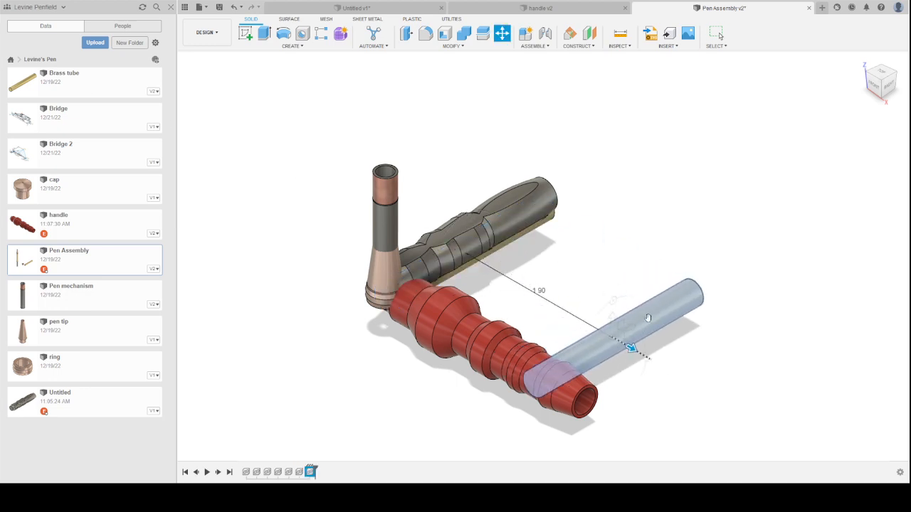
click(856, 278)
drag(595, 353, 655, 290)
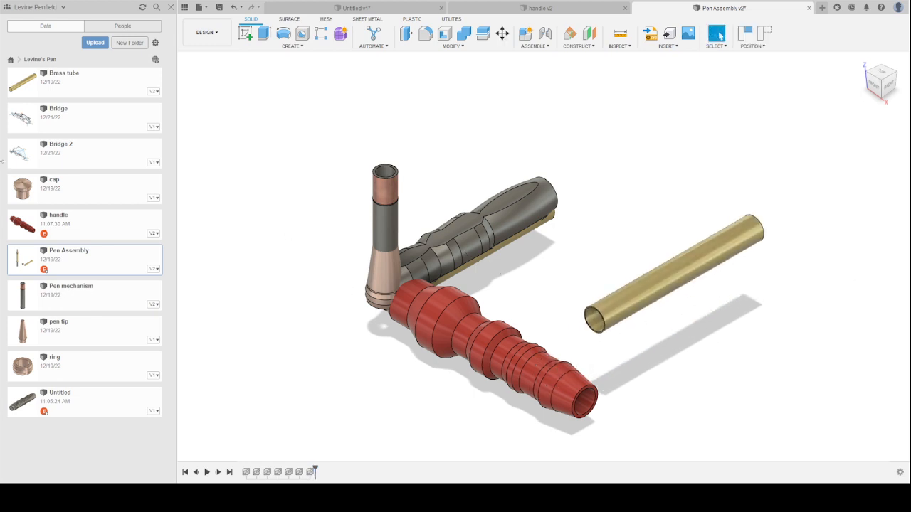
Insert a third Brass tube and move it together with the grey Untitled barrel about 2.50 along the barrel's axis.
drag(82, 92, 602, 159)
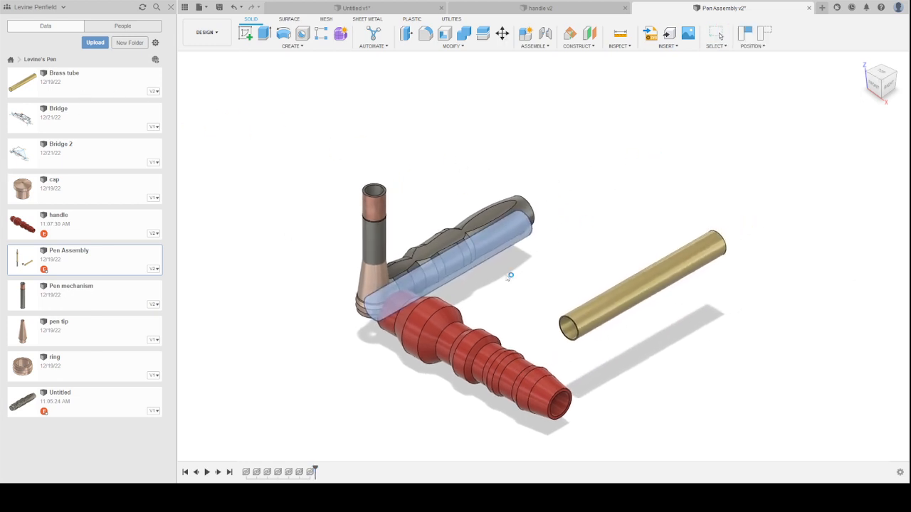
drag(423, 281, 663, 210)
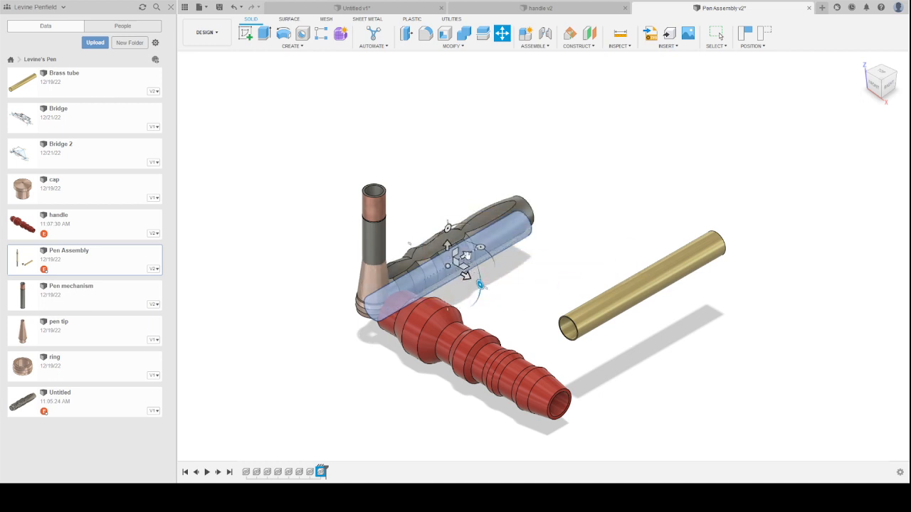
drag(471, 258, 652, 155)
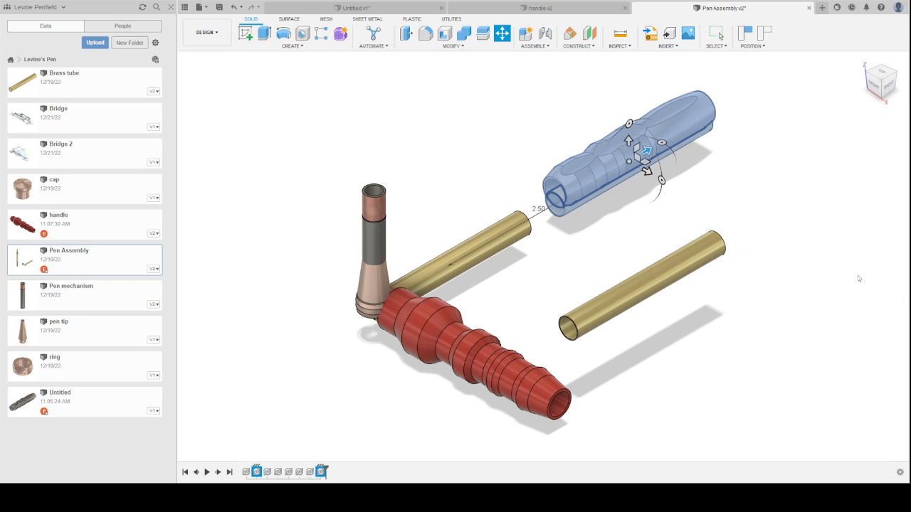
key(Return)
Remove the extra brass tube that overlaps the grey Untitled barrel.
click(557, 212)
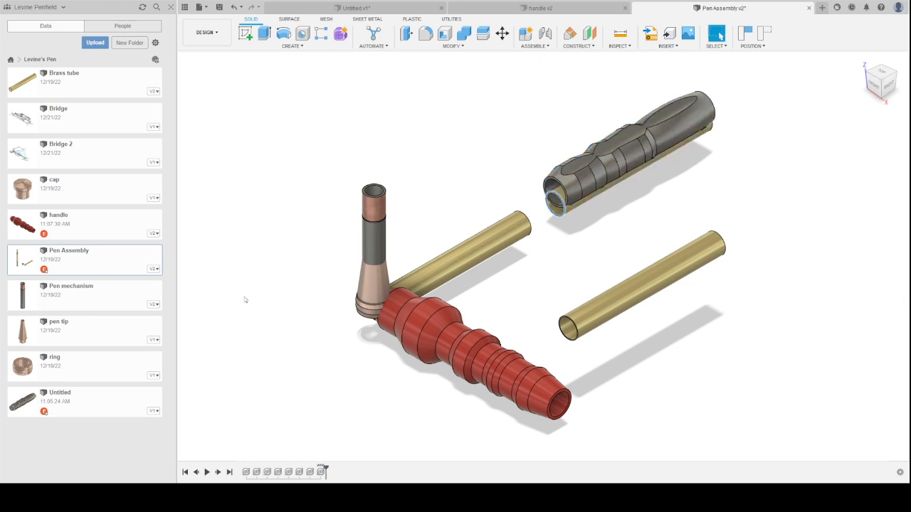
click(251, 194)
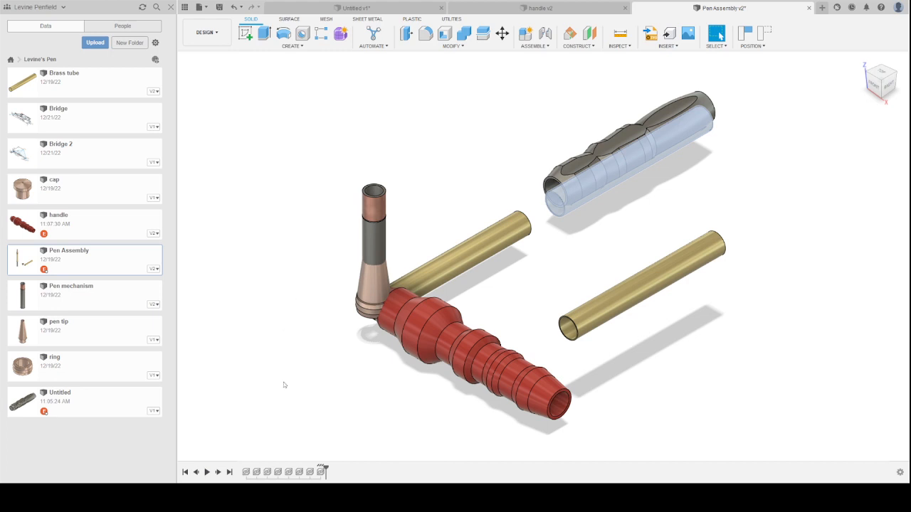
key(ctrl+z)
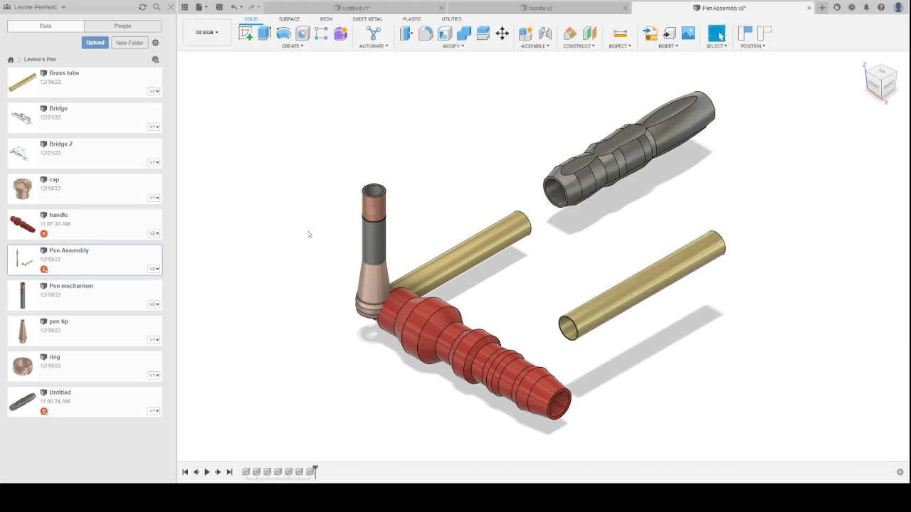
Spread out the pen mechanism, pen tip, ring and red handle so that no parts overlap.
drag(383, 203, 306, 193)
drag(371, 242, 366, 153)
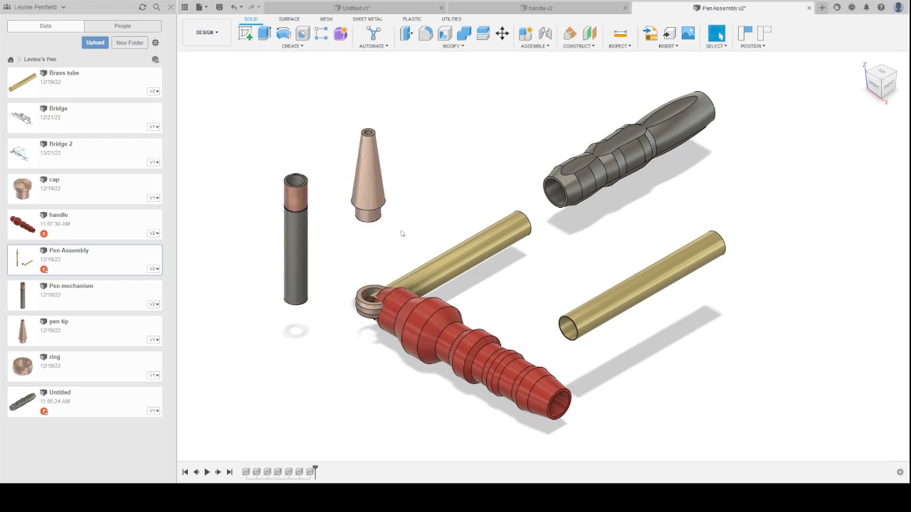
drag(367, 300, 313, 355)
drag(493, 335, 533, 363)
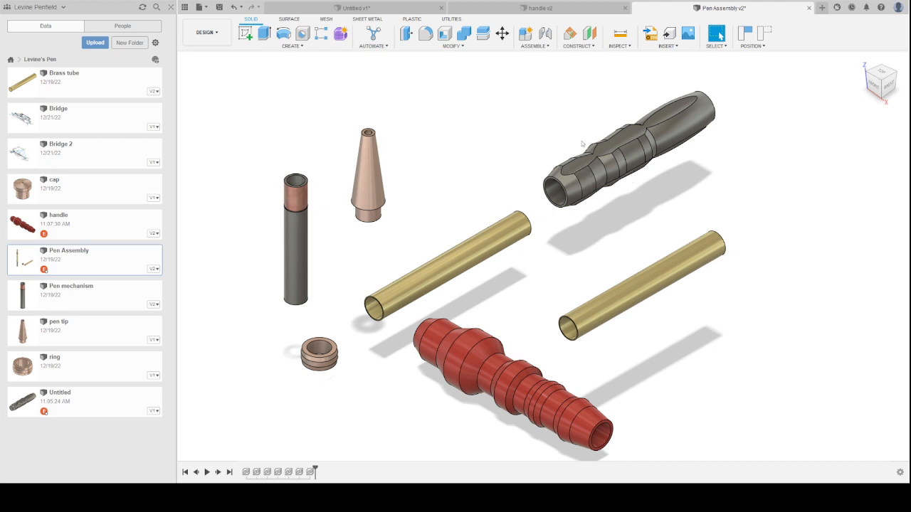
Switch the red Untitled design to the Design workspace, save it as a new version, and update its reference in the Pen Assembly.
click(355, 8)
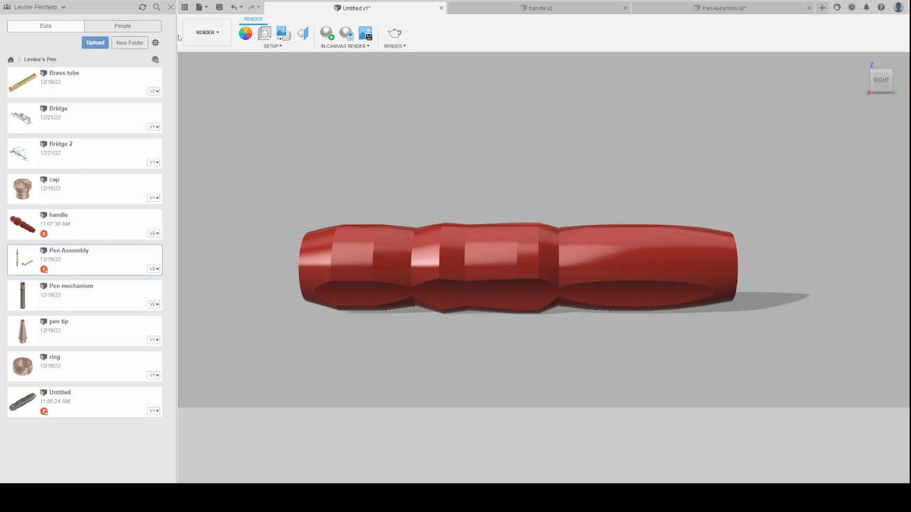
click(206, 32)
click(210, 60)
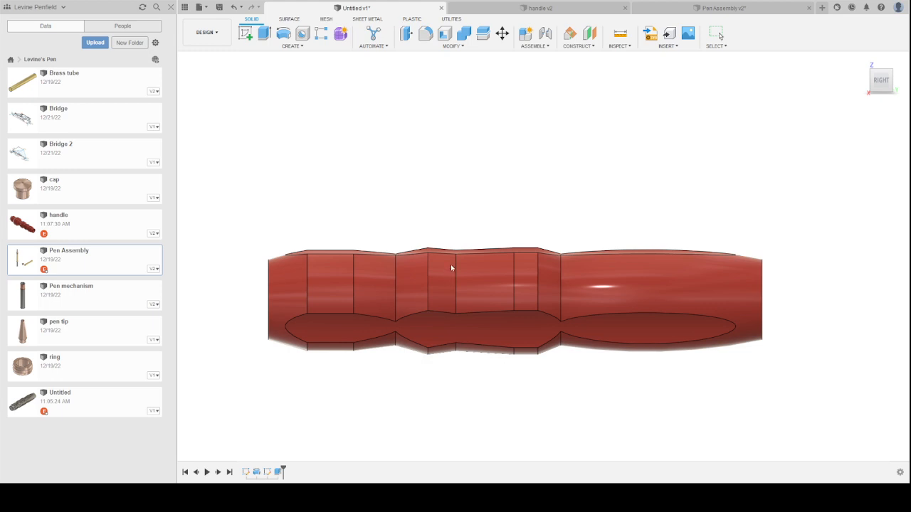
click(721, 11)
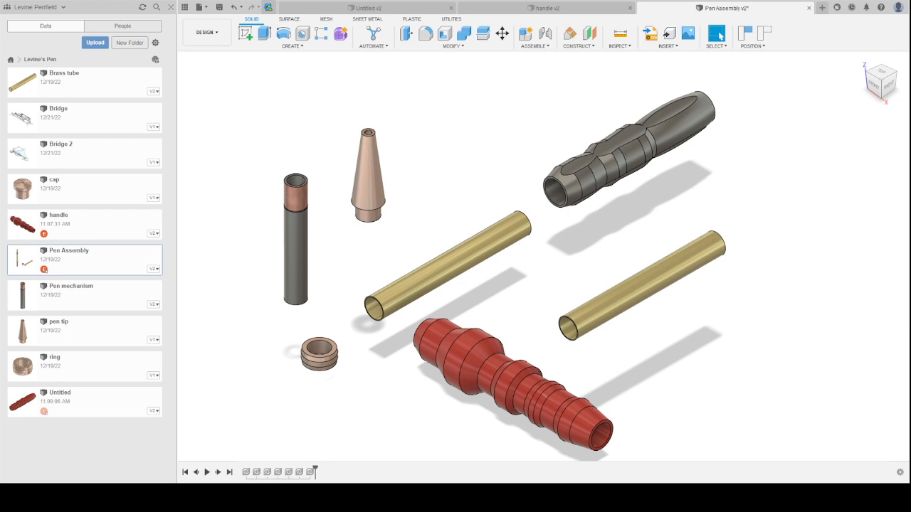
click(268, 7)
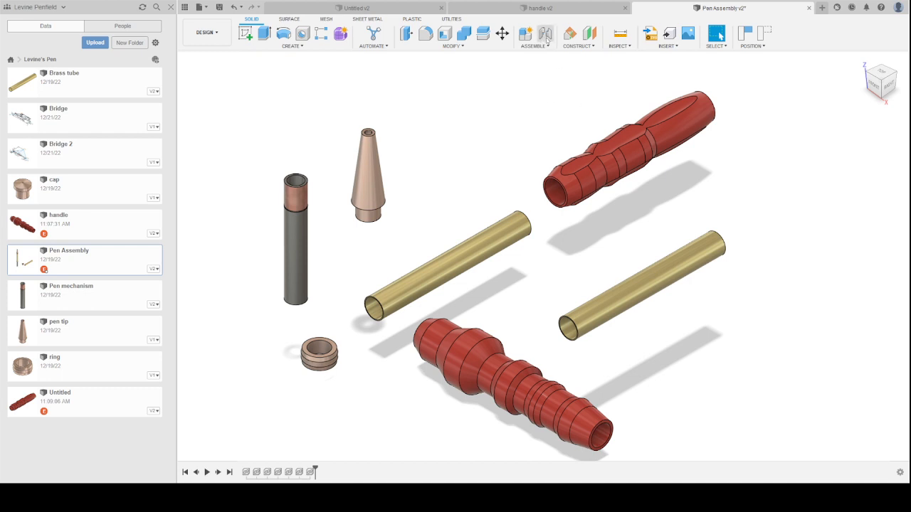
Create a joint from the open end of the first brass tube to the shoulder edge at the pen tip's base.
click(546, 37)
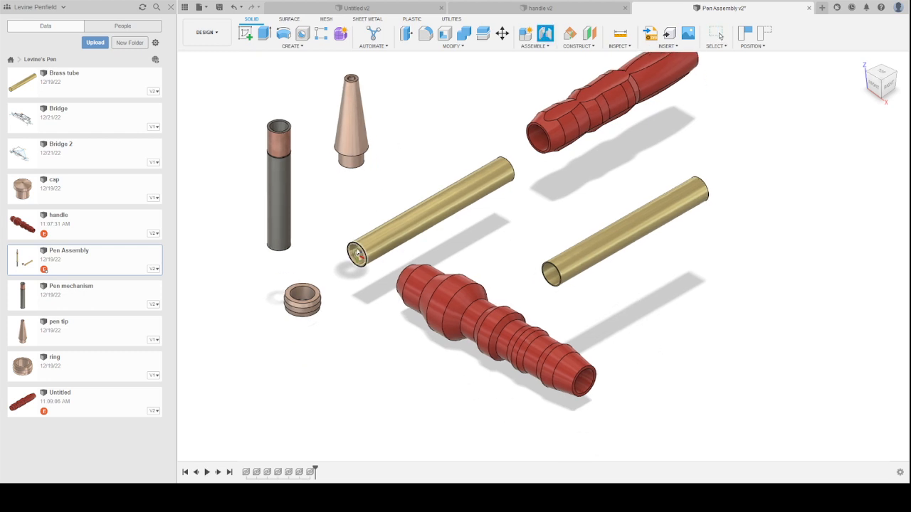
scroll(363, 257, up, 5)
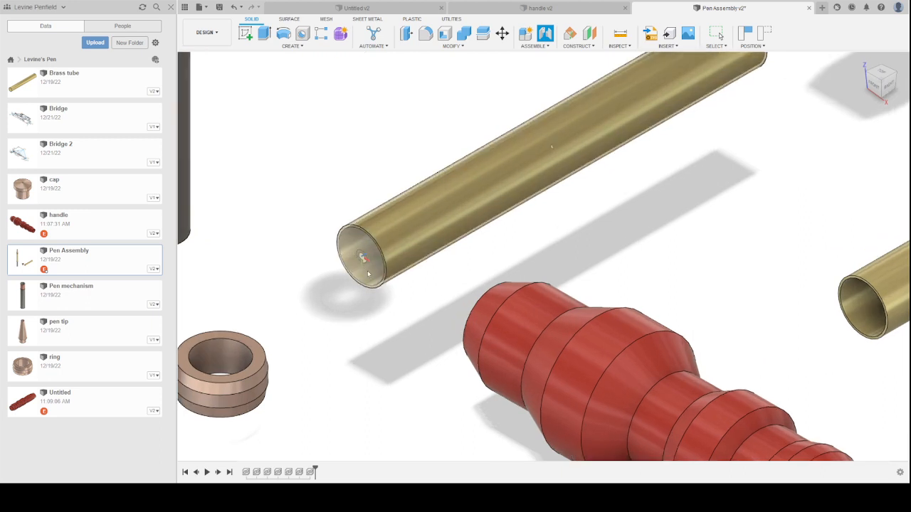
click(363, 260)
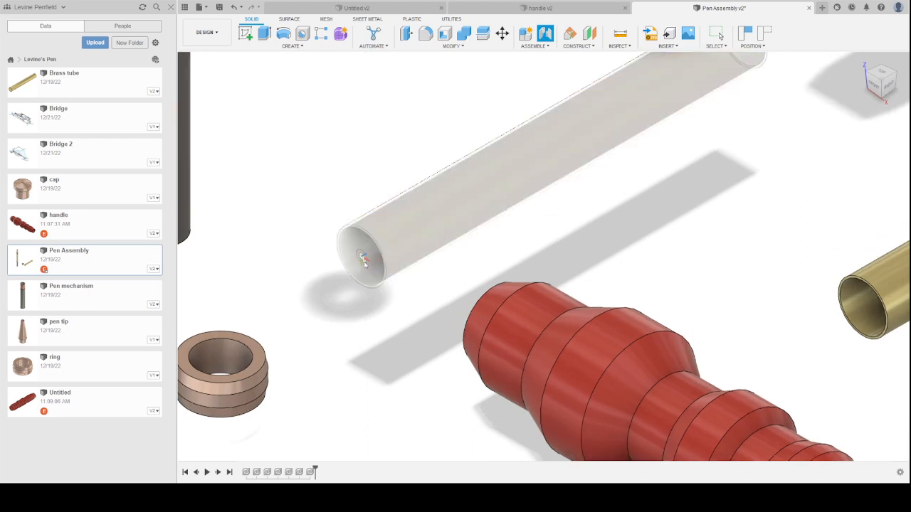
scroll(498, 356, down, 5)
scroll(463, 231, up, 4)
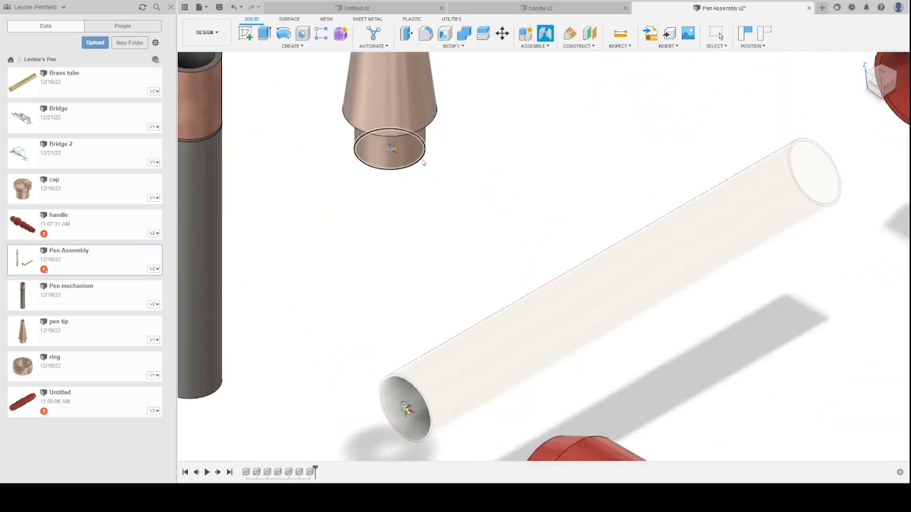
click(413, 133)
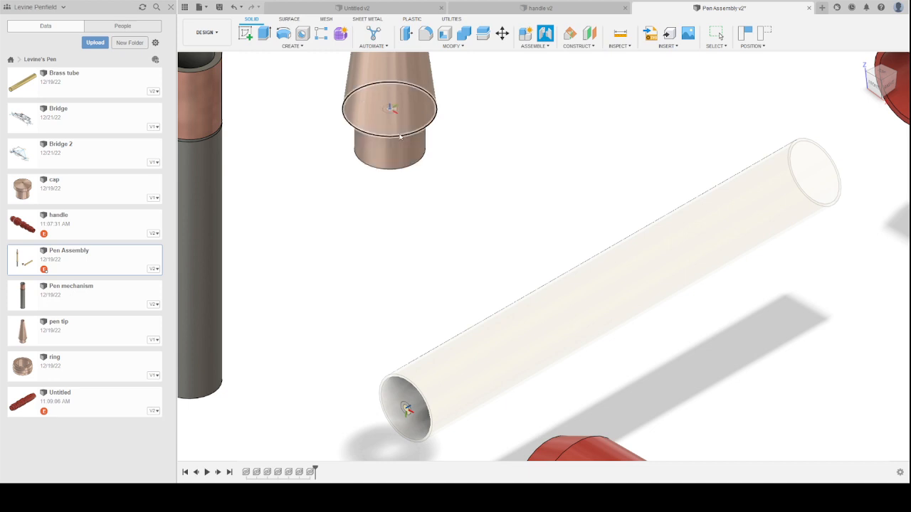
click(400, 136)
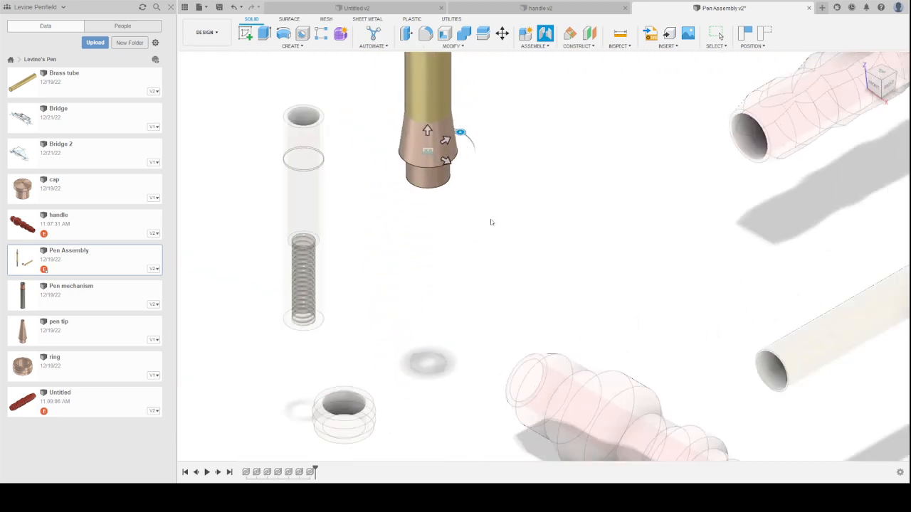
Flip the joint so the tube extends away from the pen tip's point, confirm it, and move the joined parts upward.
scroll(491, 223, down, 3)
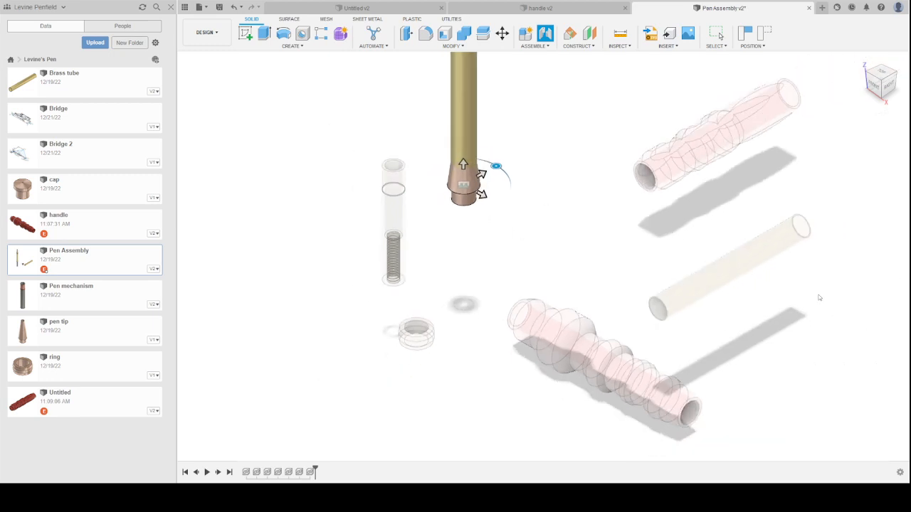
click(819, 298)
middle_drag(624, 276, 563, 294)
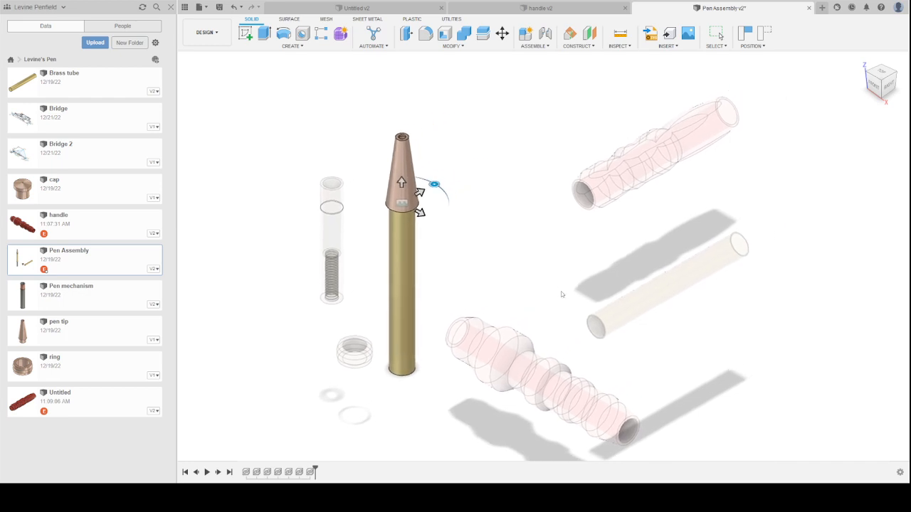
click(850, 311)
drag(407, 306, 434, 165)
Join the pen mechanism, at the lower edge of its copper band, to the open end of the first brass tube.
scroll(314, 169, up, 3)
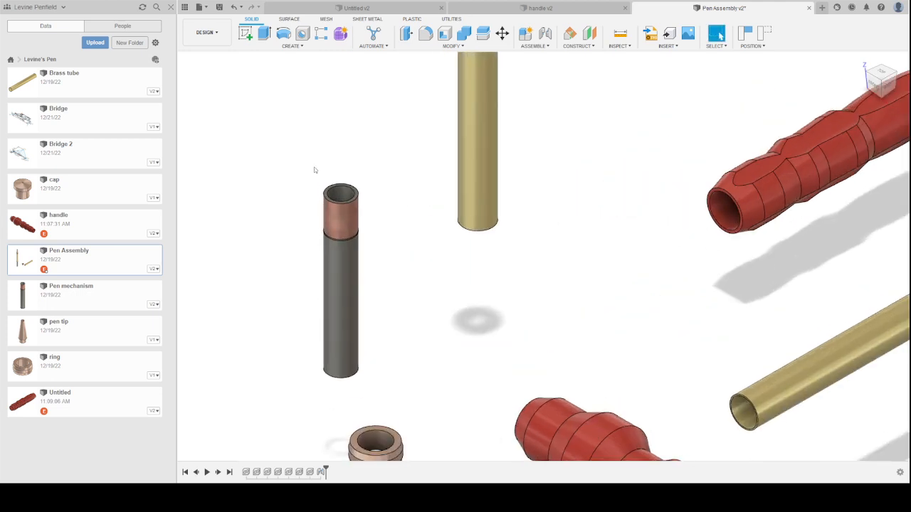
scroll(341, 214, up, 2)
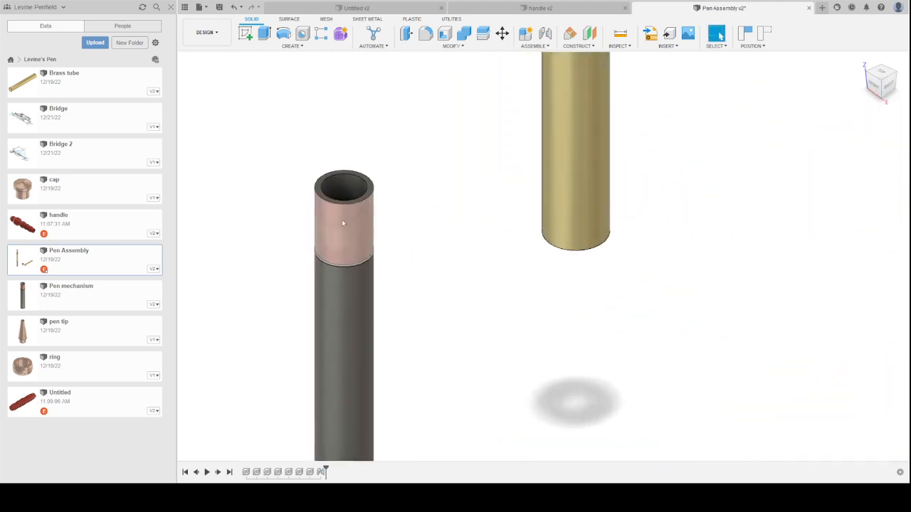
click(546, 39)
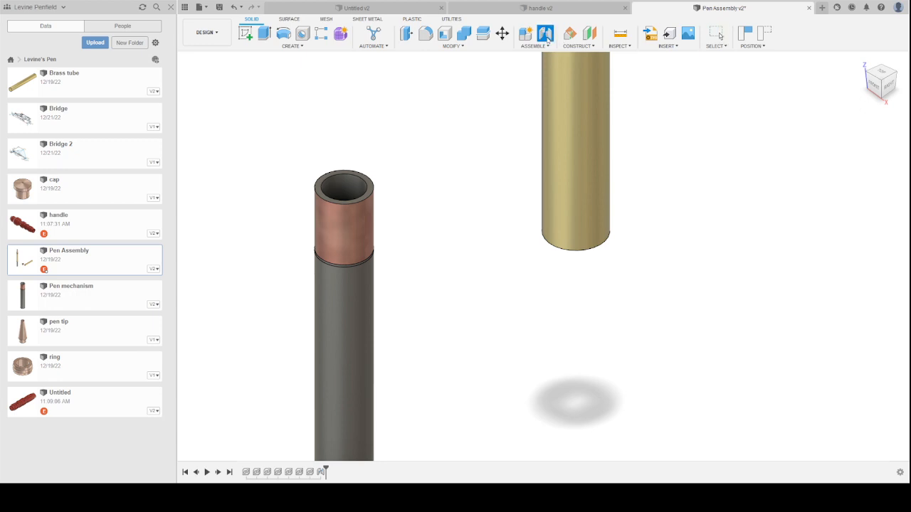
click(346, 251)
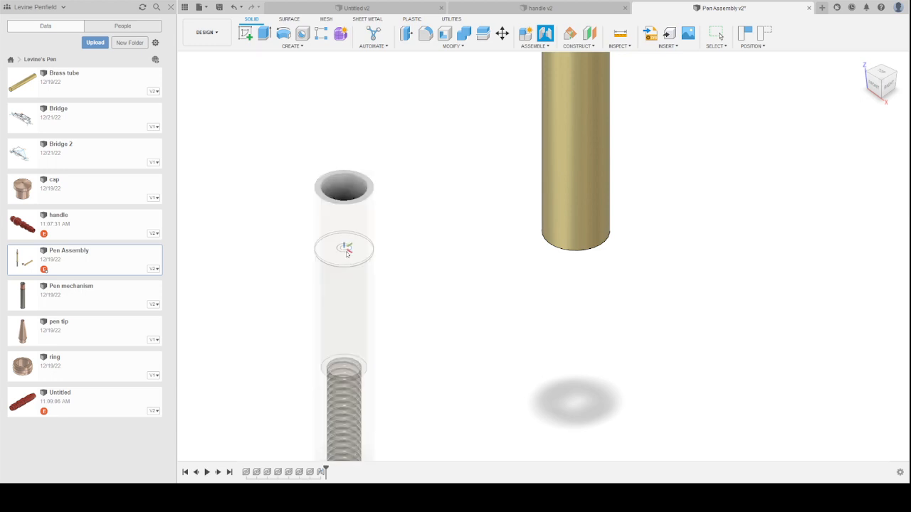
click(583, 247)
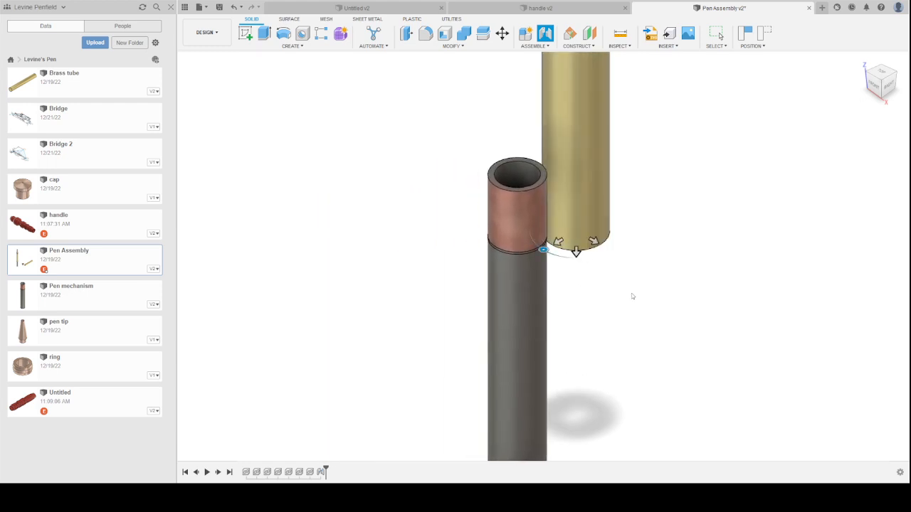
click(853, 316)
scroll(726, 372, up, 2)
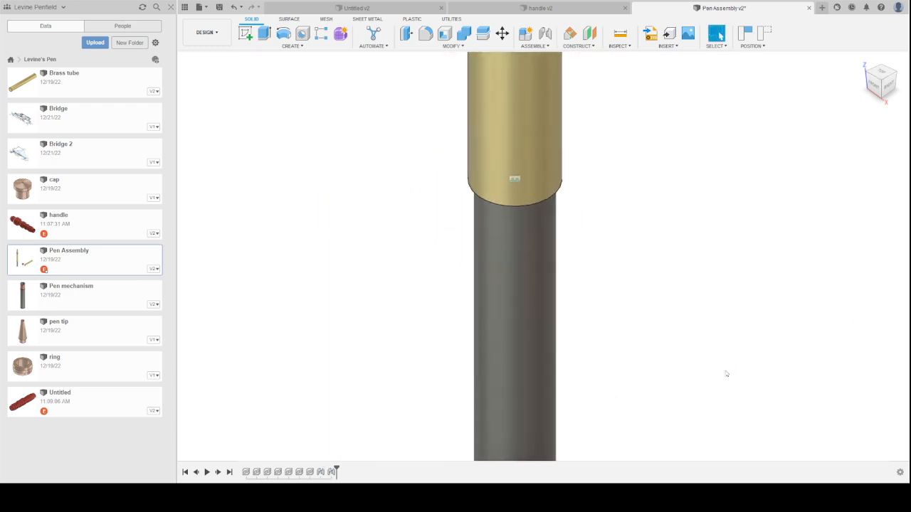
Create a joint from the ring's top opening to the open end of the first brass tube.
scroll(706, 380, down, 5)
middle_drag(704, 380, 504, 208)
scroll(504, 209, up, 1)
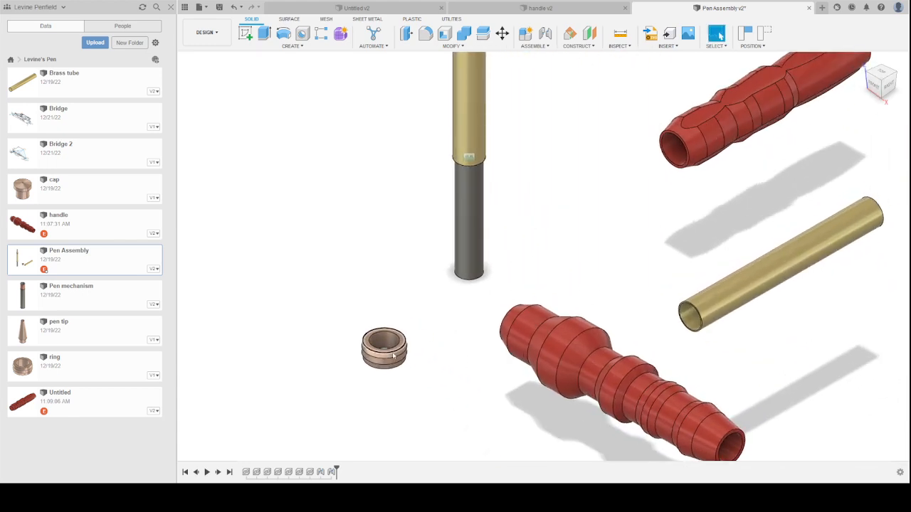
click(545, 32)
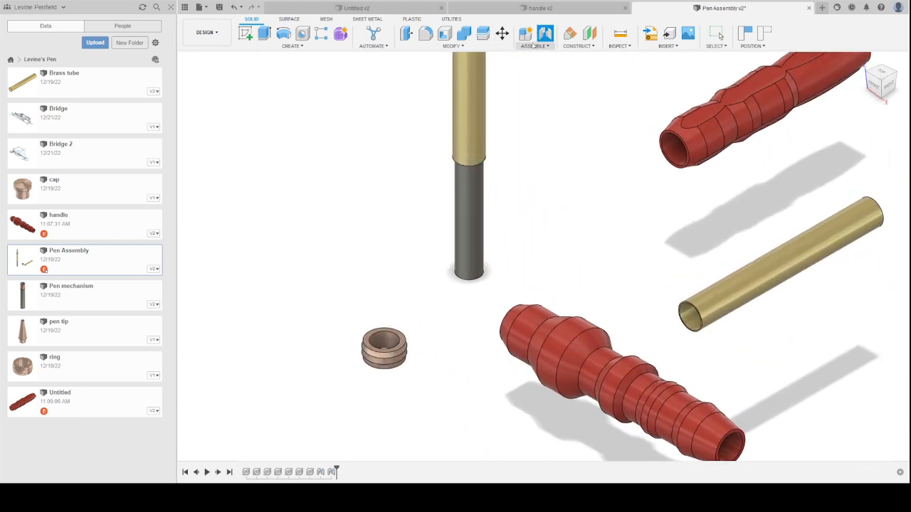
click(385, 342)
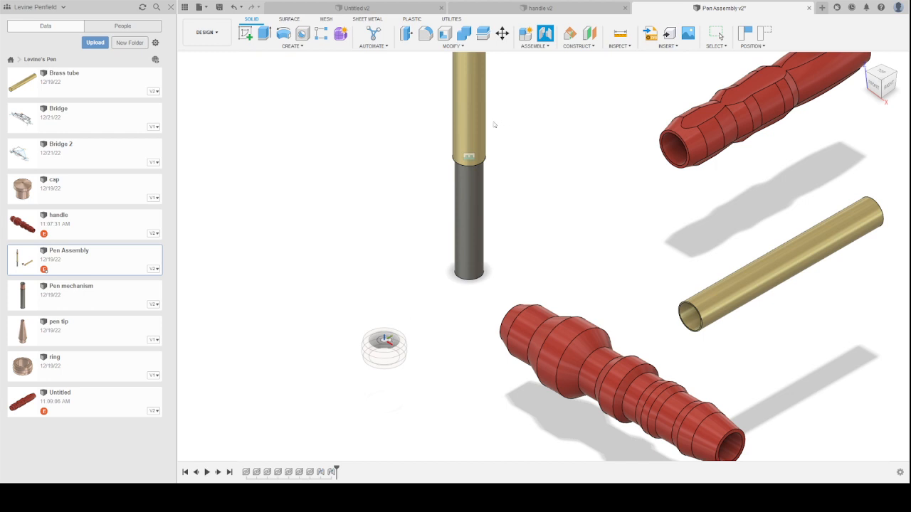
click(468, 166)
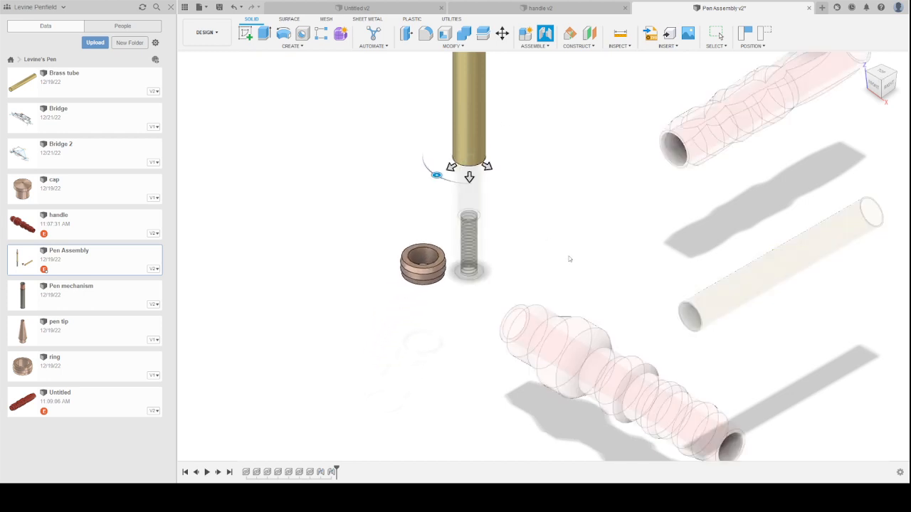
click(857, 307)
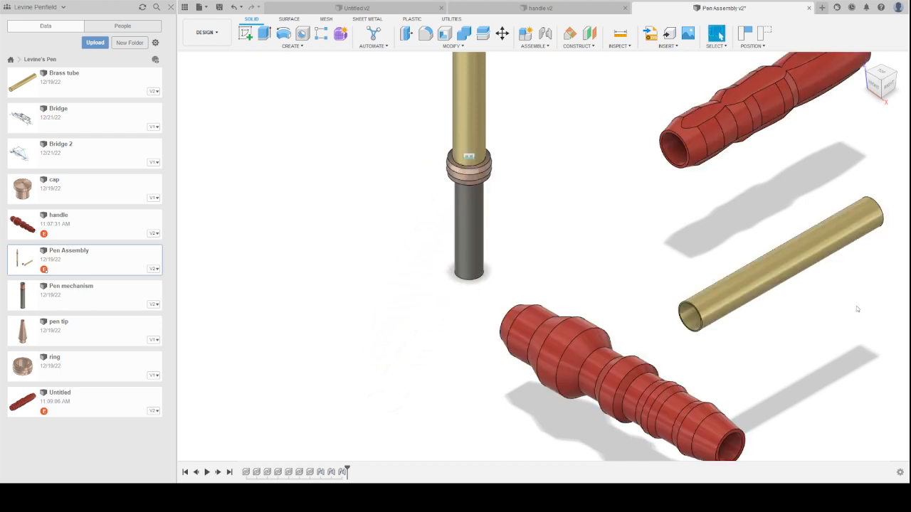
Join the second brass tube's open end to the ring's lower edge, over the pen mechanism.
middle_drag(529, 259, 434, 311)
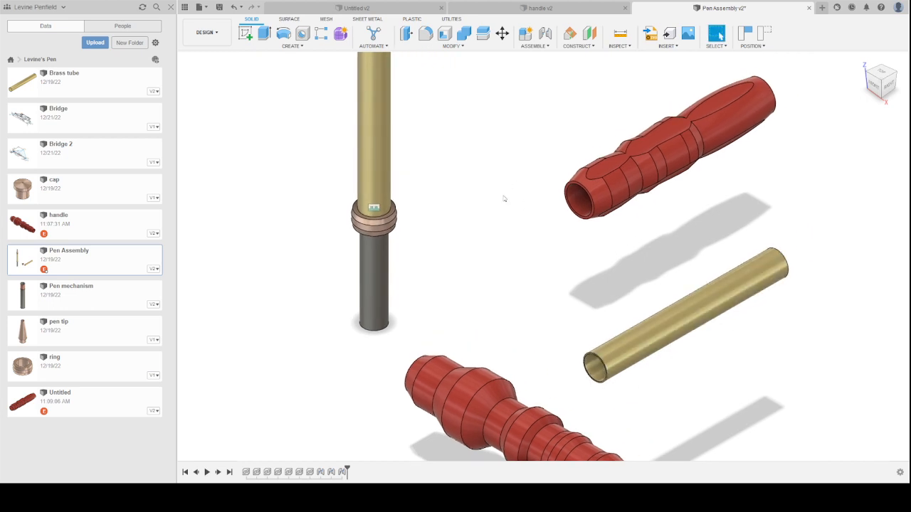
click(546, 35)
click(595, 371)
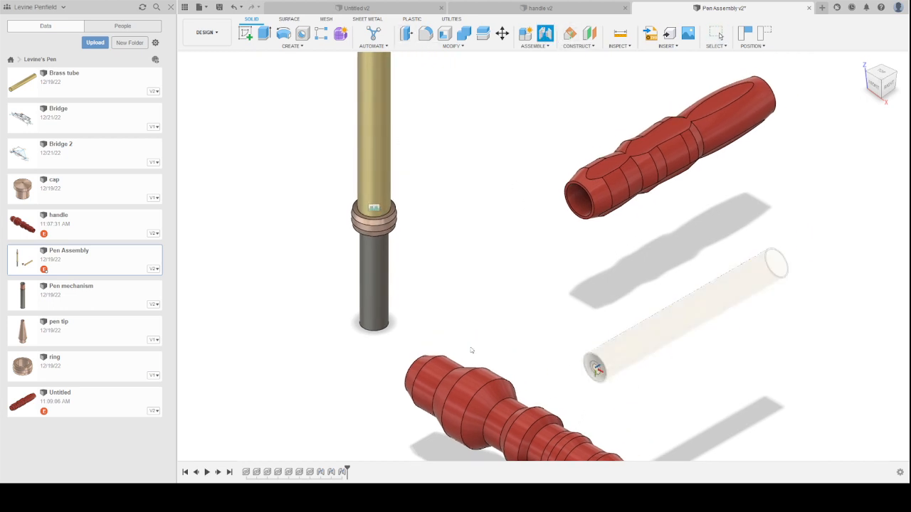
scroll(374, 237, up, 5)
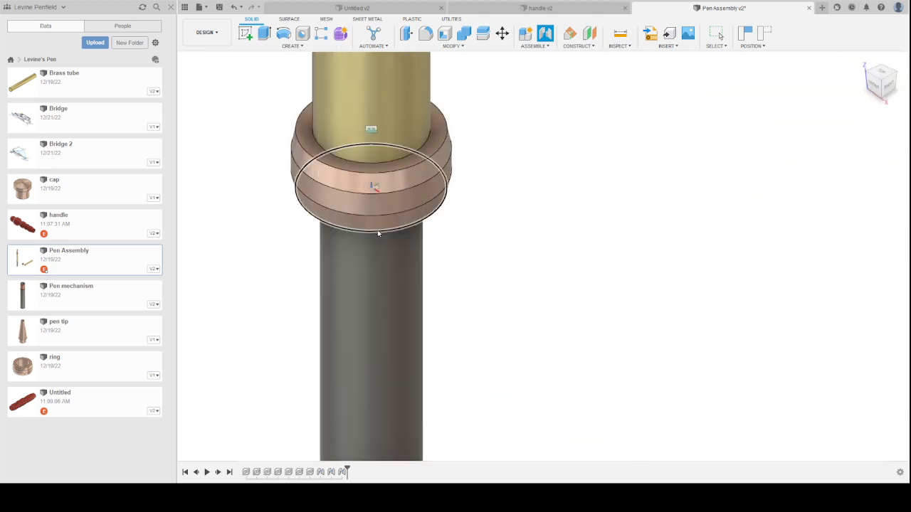
click(378, 232)
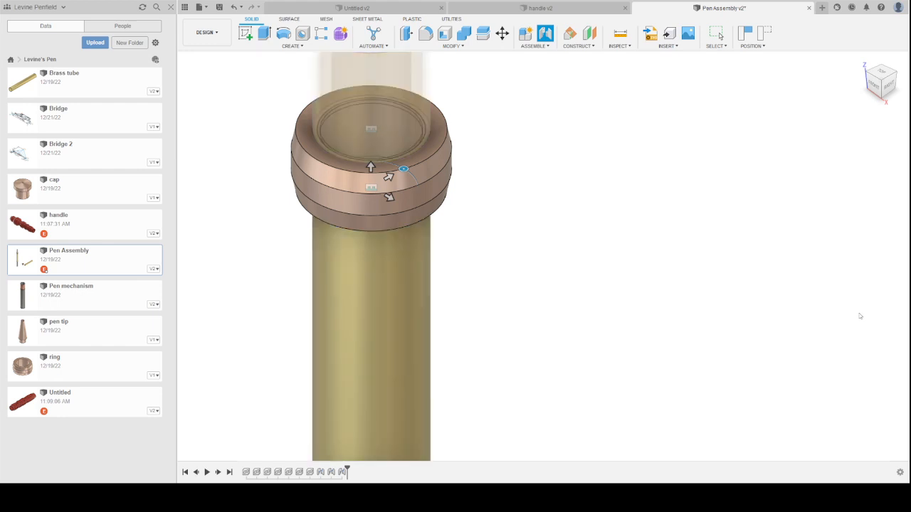
key(Return)
Join the narrow end of the turned red handle to the first brass tube's end at the pen tip's base.
scroll(496, 415, down, 5)
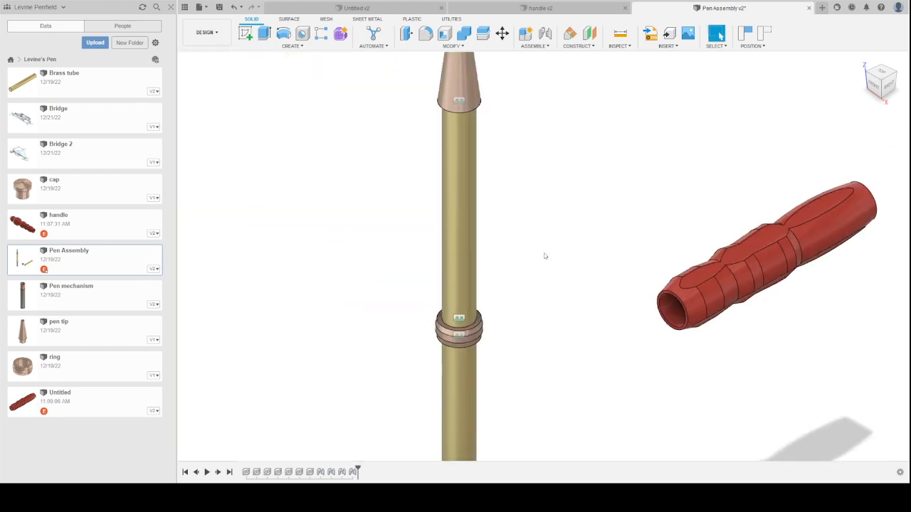
scroll(545, 256, down, 3)
middle_drag(480, 423, 470, 377)
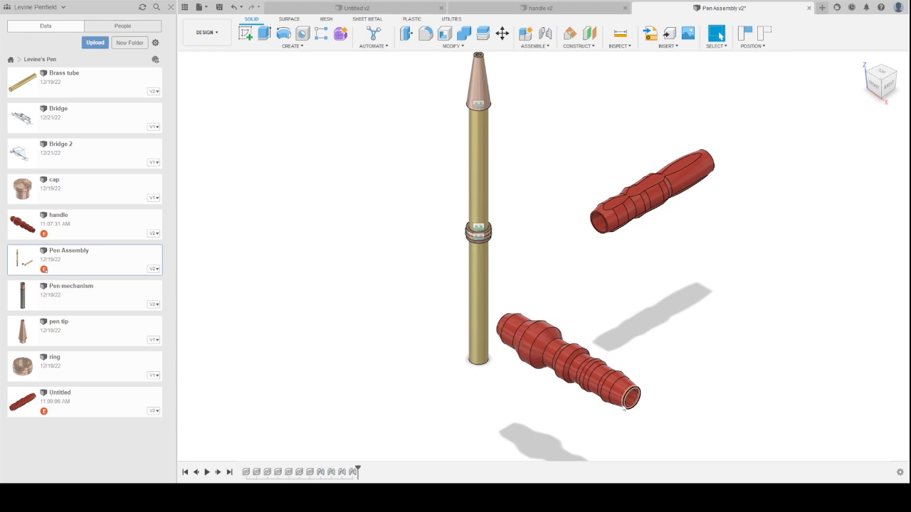
click(545, 34)
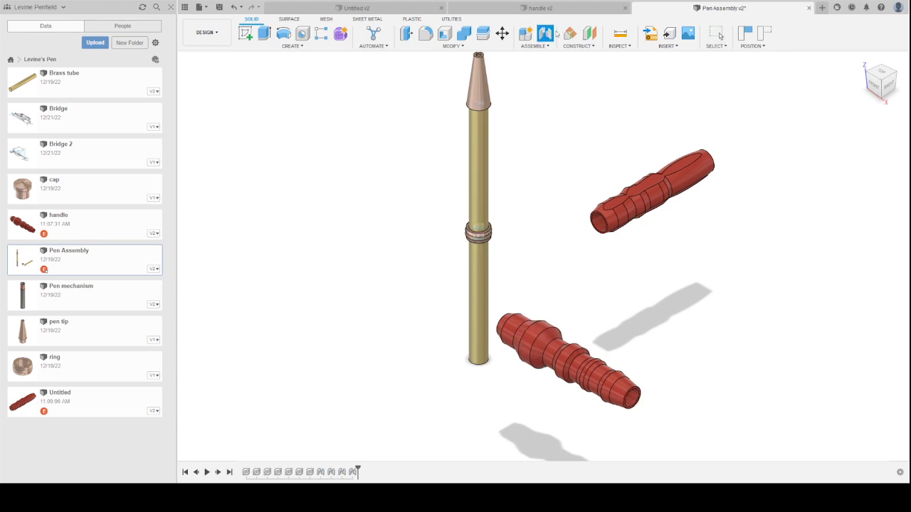
click(631, 396)
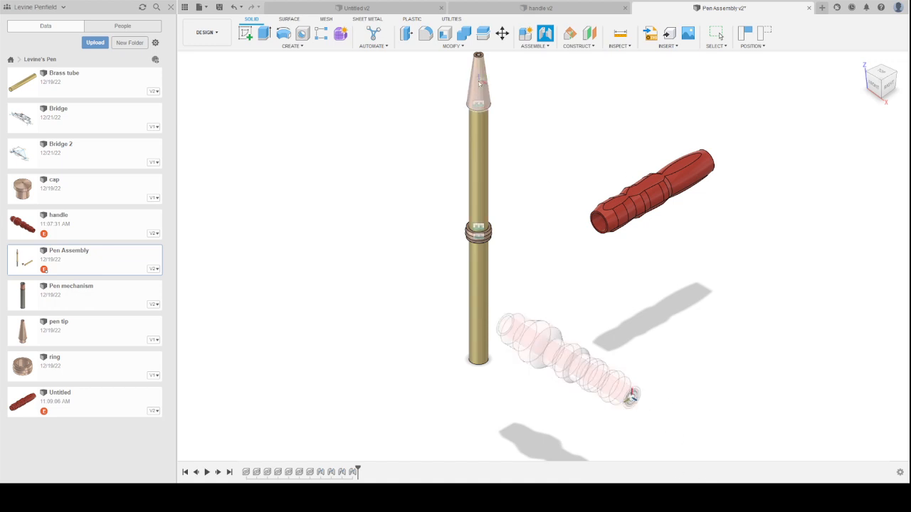
click(487, 116)
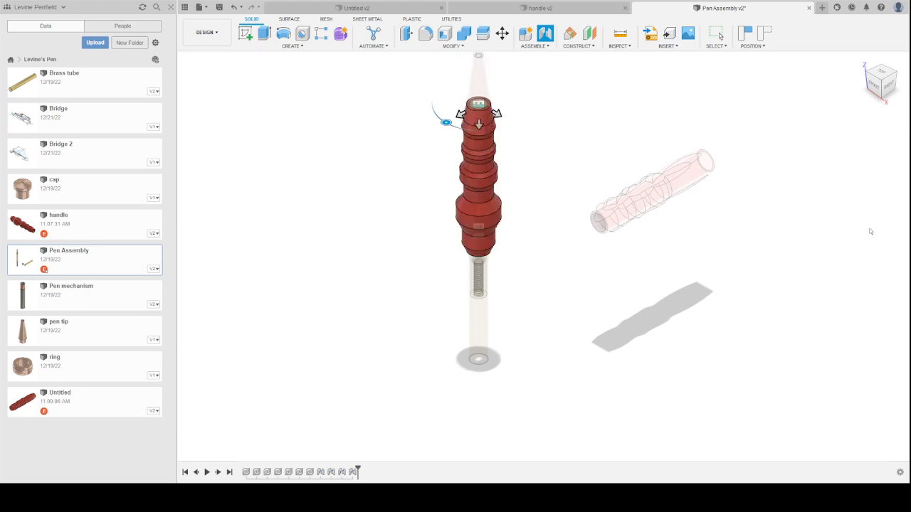
key(Return)
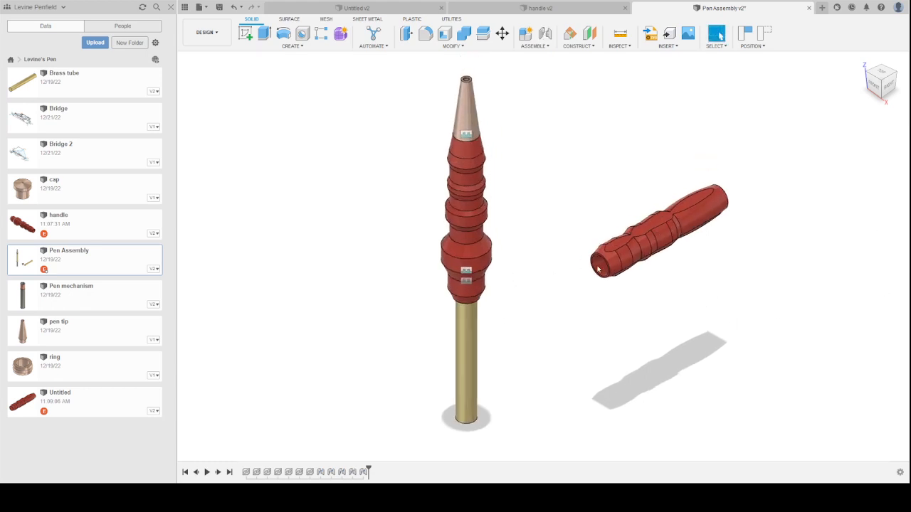
Open the handle design and edit the barrel's overall length dimension in its profile sketch.
click(874, 88)
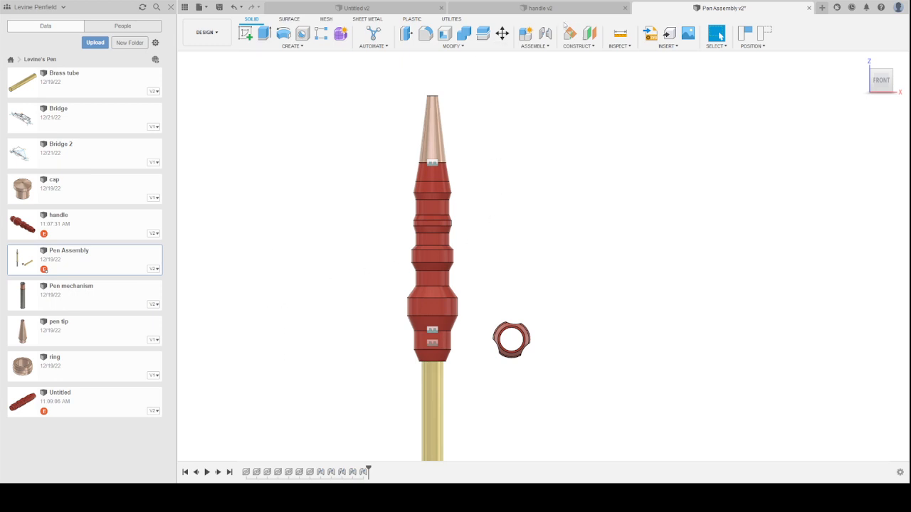
click(90, 228)
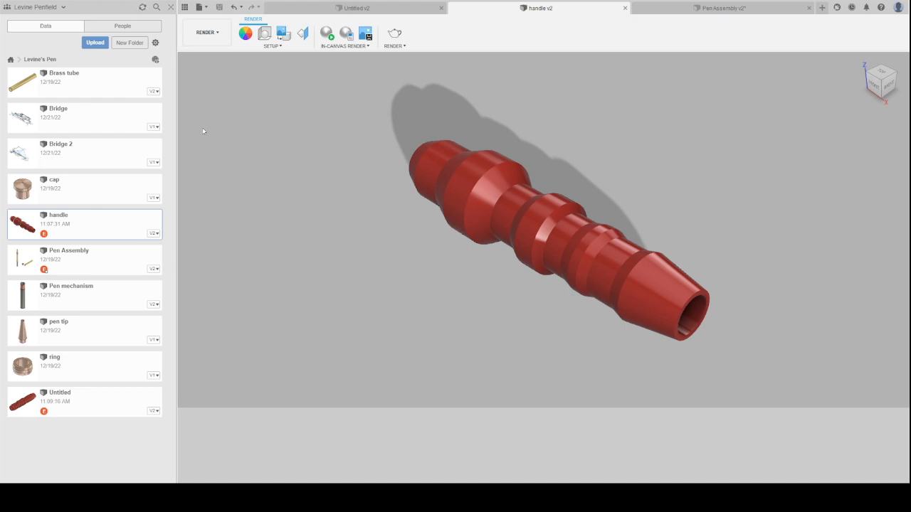
double_click(231, 136)
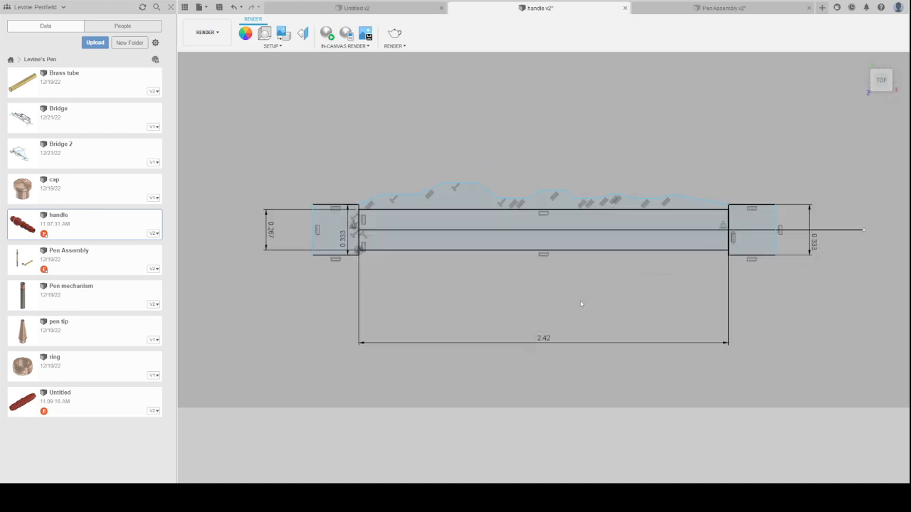
double_click(546, 342)
key(Return)
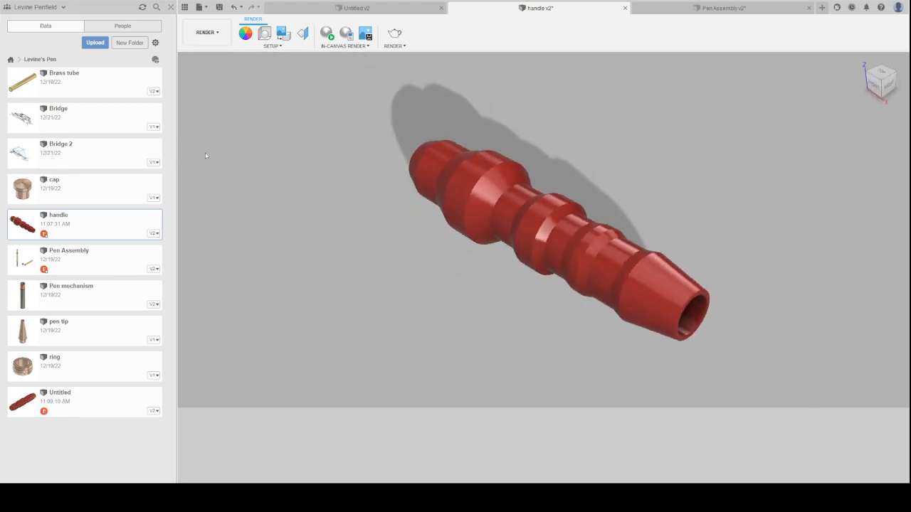
Switch the handle design to the Design workspace and open its revolve feature for editing.
click(208, 37)
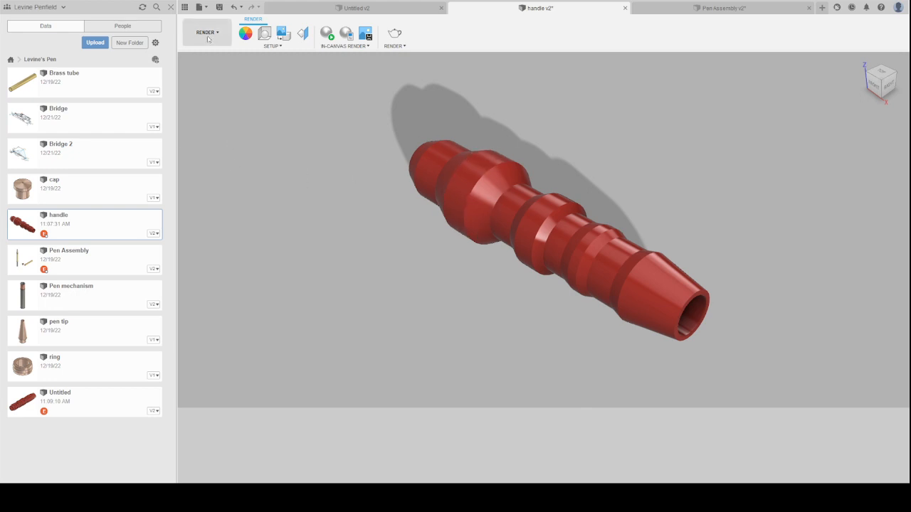
click(217, 61)
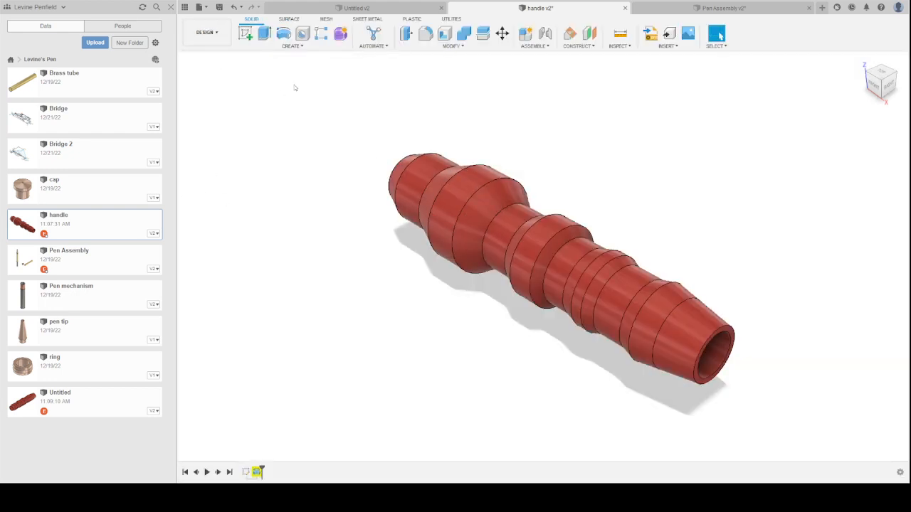
double_click(258, 475)
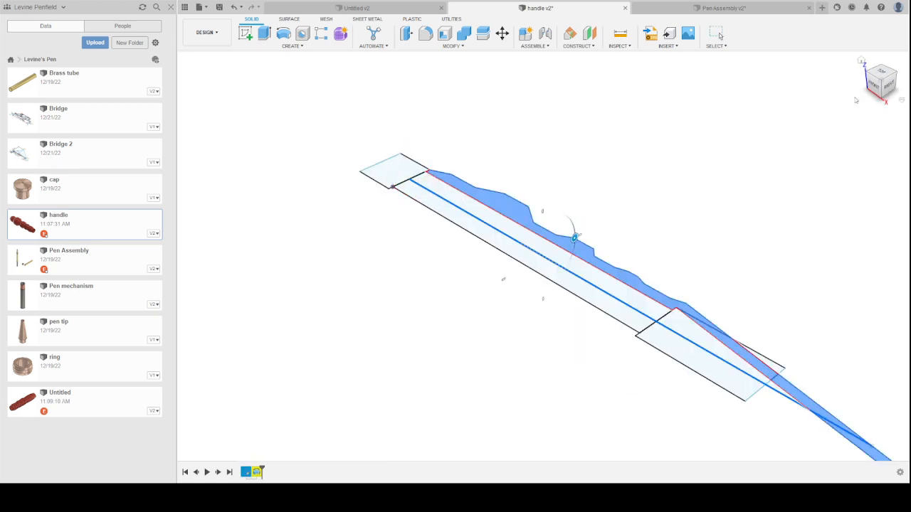
click(881, 71)
scroll(738, 347, down, 5)
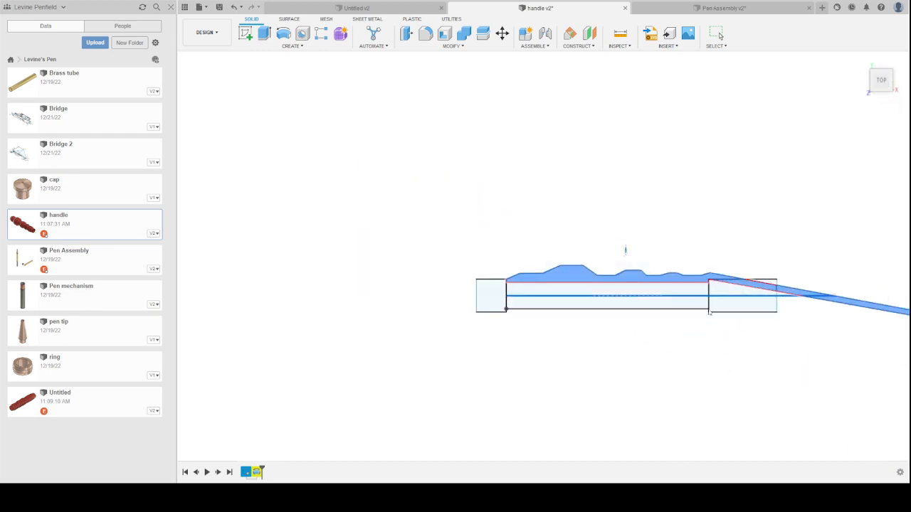
mouse_move(812, 337)
middle_down()
mouse_move(453, 344)
mouse_move(662, 346)
middle_up()
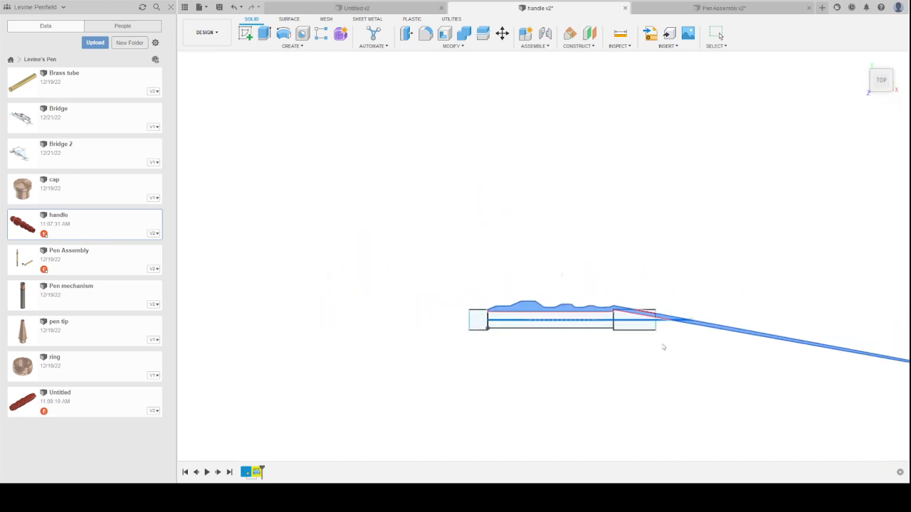
scroll(619, 335, up, 7)
middle_drag(487, 347, 578, 352)
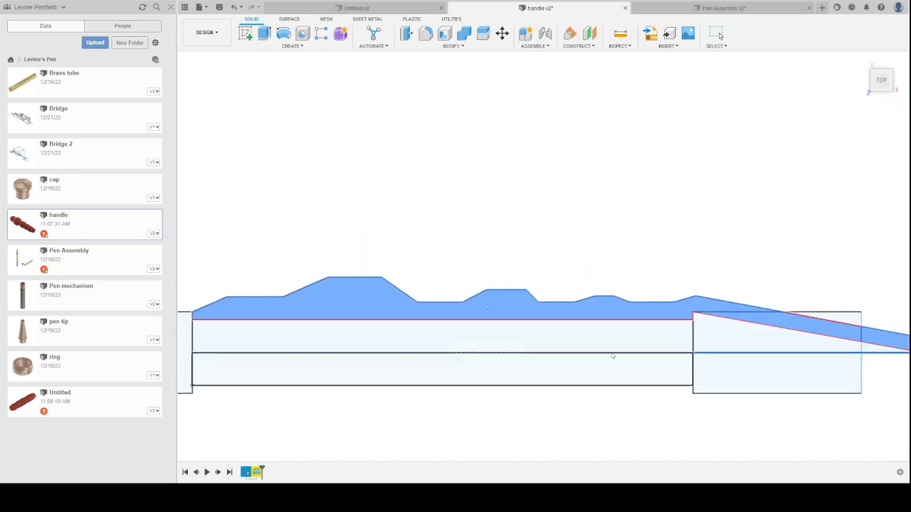
drag(738, 274, 704, 301)
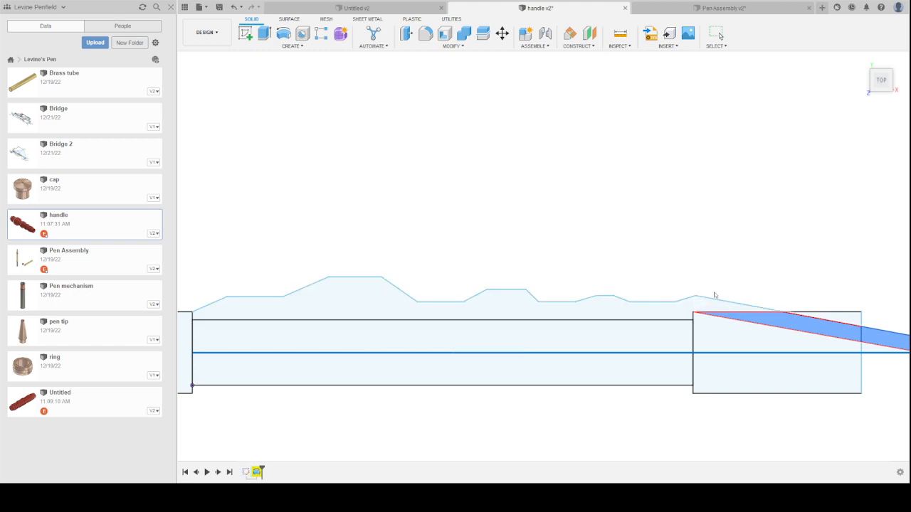
shift+click(715, 302)
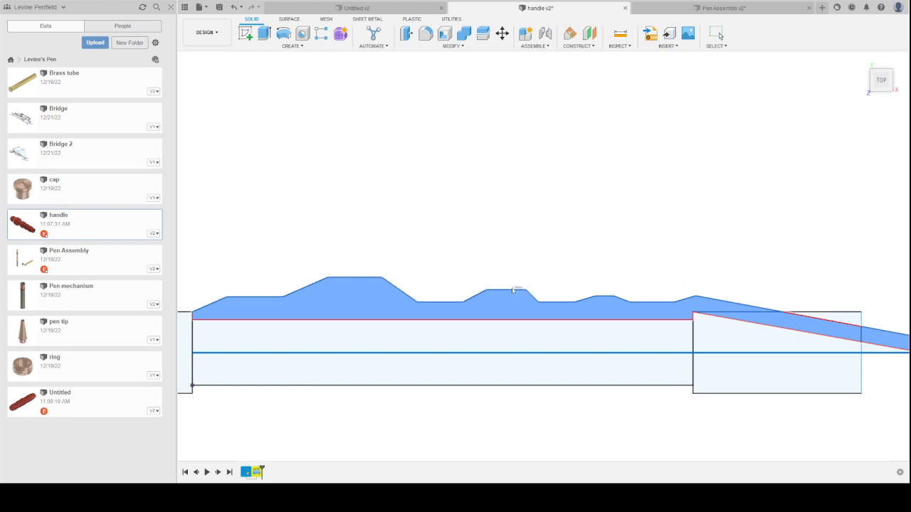
shift+click(490, 304)
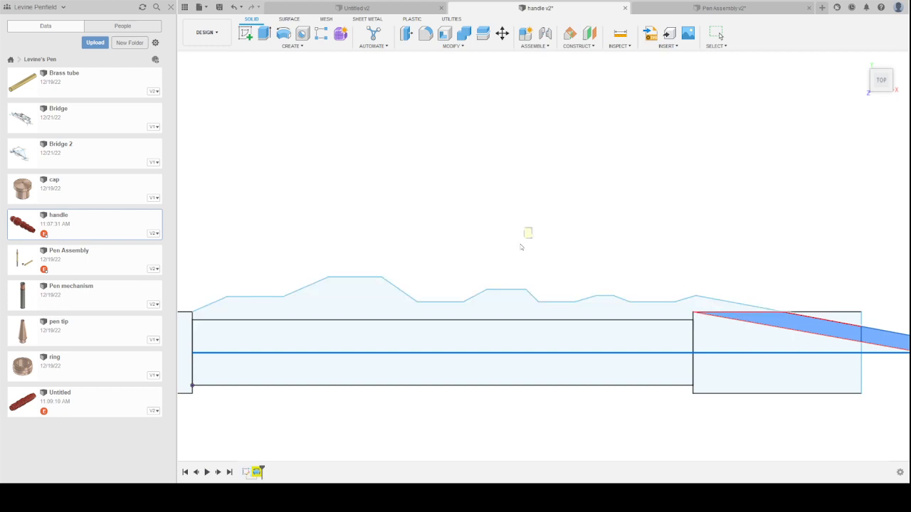
shift+click(474, 303)
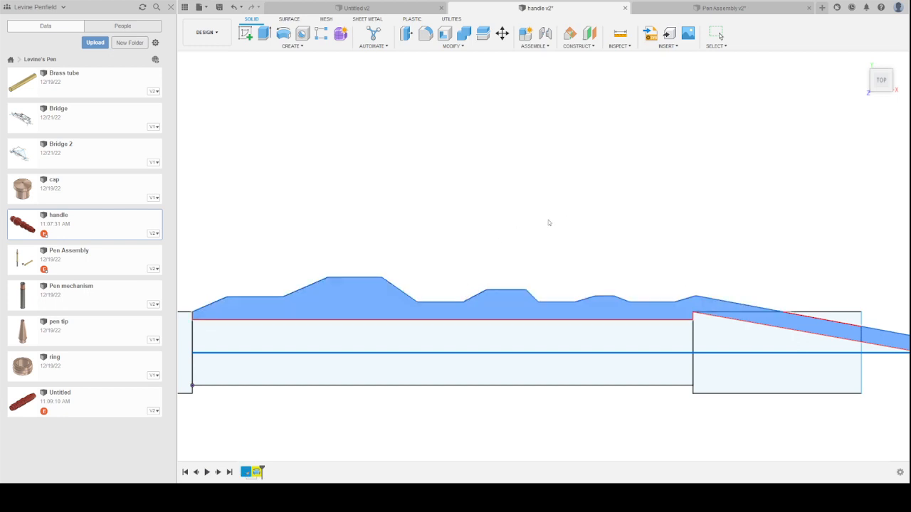
click(881, 220)
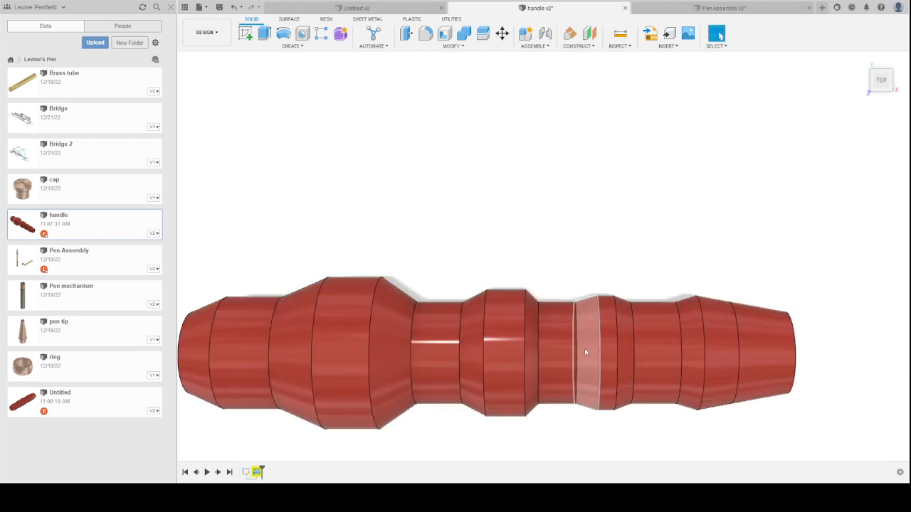
Draw a short sloped line in the handle's profile sketch from the outer contour to the barrel's right end corner, and finish the sketch.
double_click(245, 472)
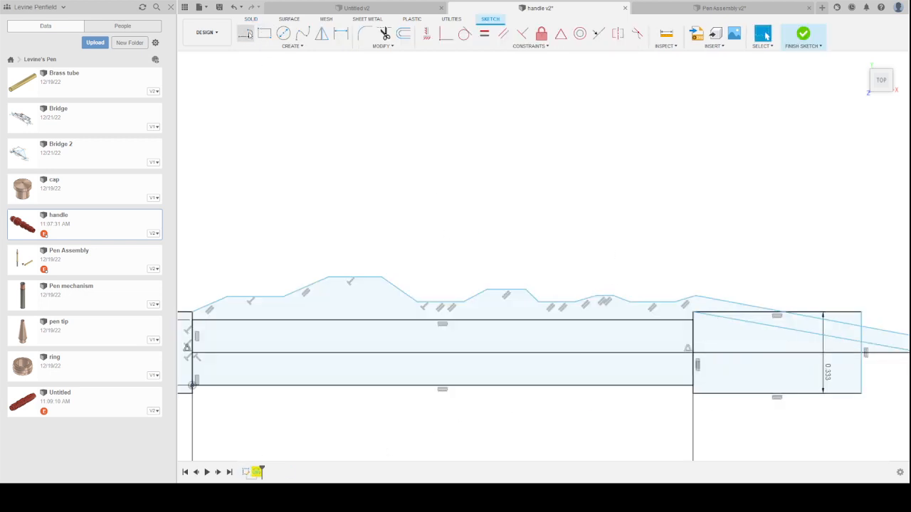
click(245, 33)
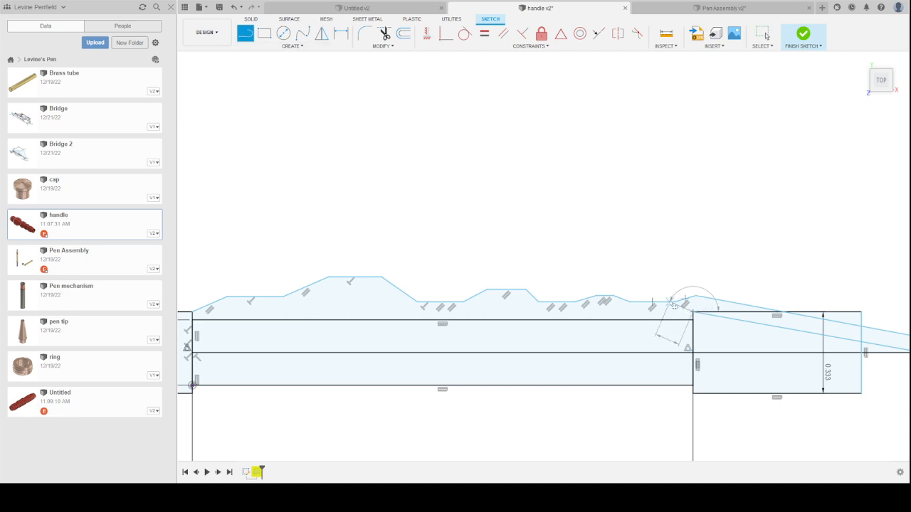
scroll(666, 303, up, 3)
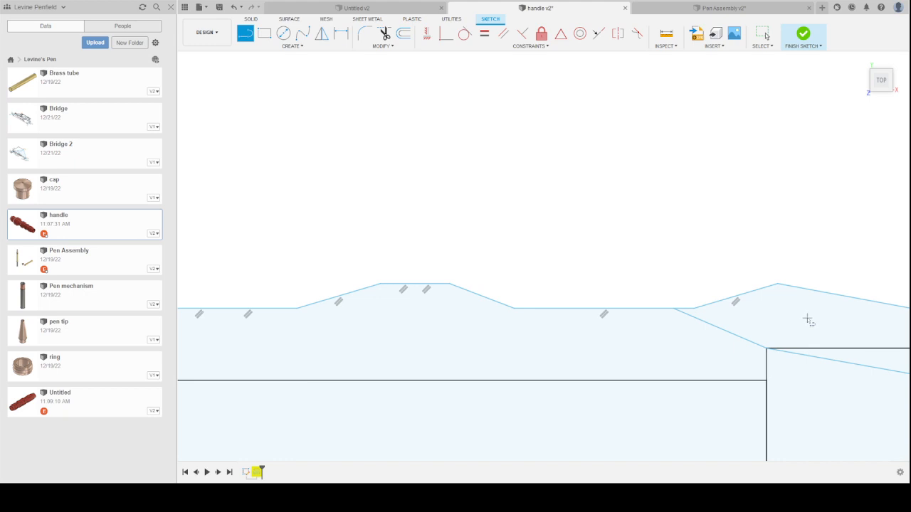
scroll(809, 320, down, 3)
click(803, 34)
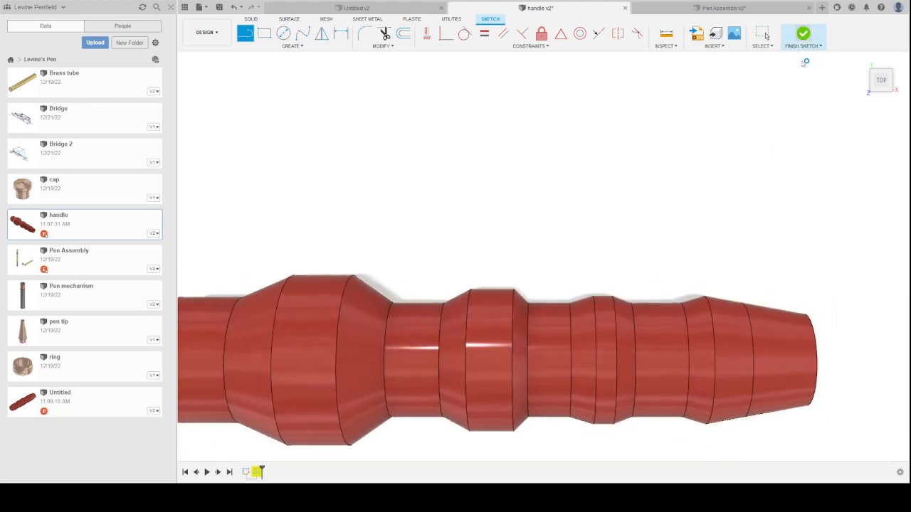
Edit the handle's revolve to exclude the profile regions beyond the sloped closing line, keeping only the barrel profile.
double_click(258, 473)
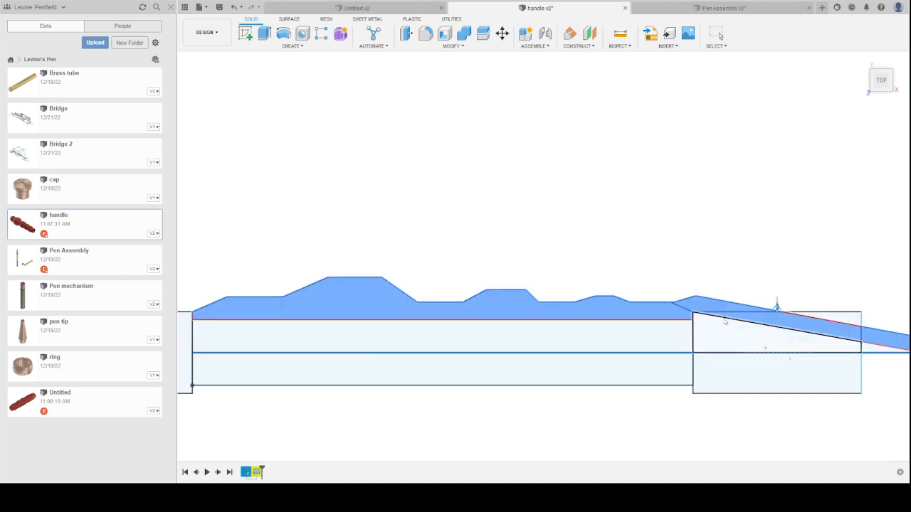
click(710, 309)
click(840, 327)
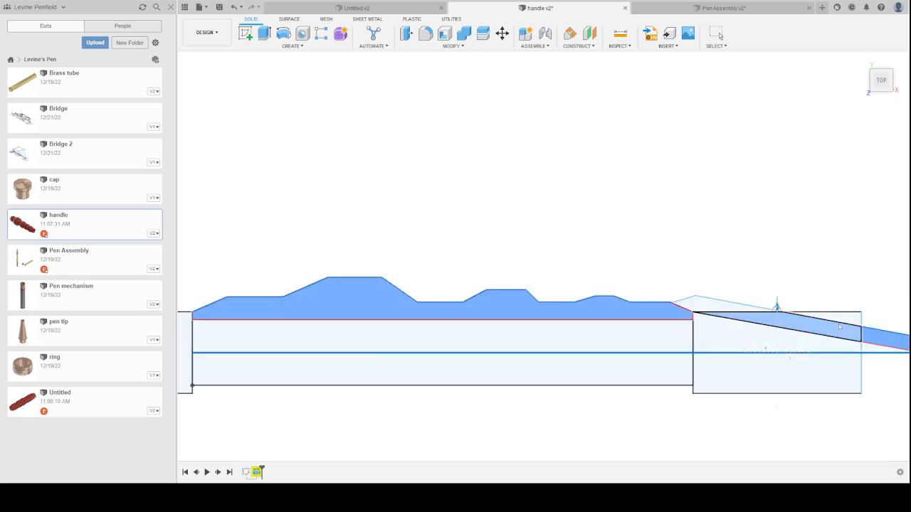
click(841, 327)
click(889, 344)
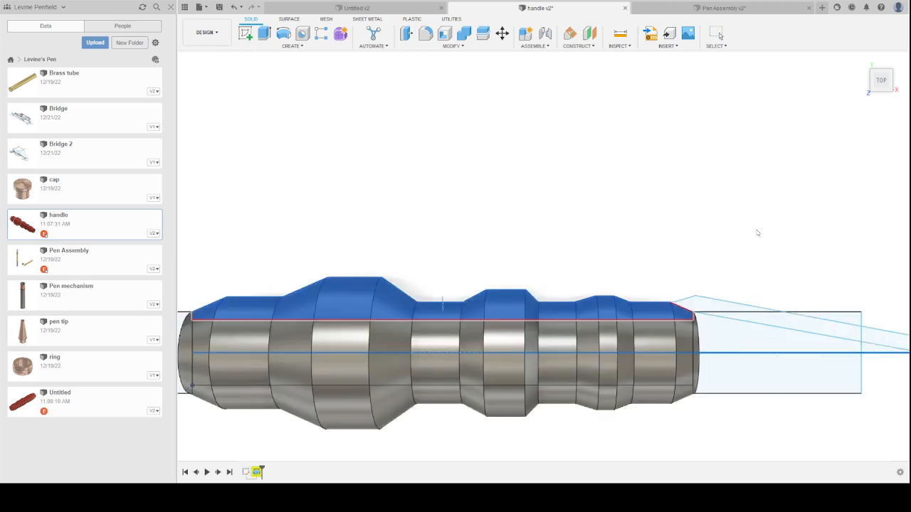
key(Return)
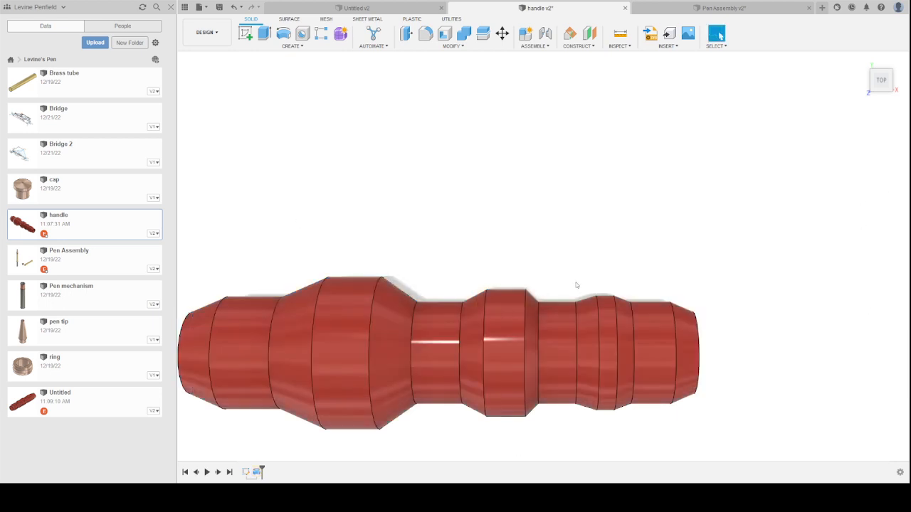
Save the handle design and update its outdated component in the Pen Assembly.
key(ctrl+s)
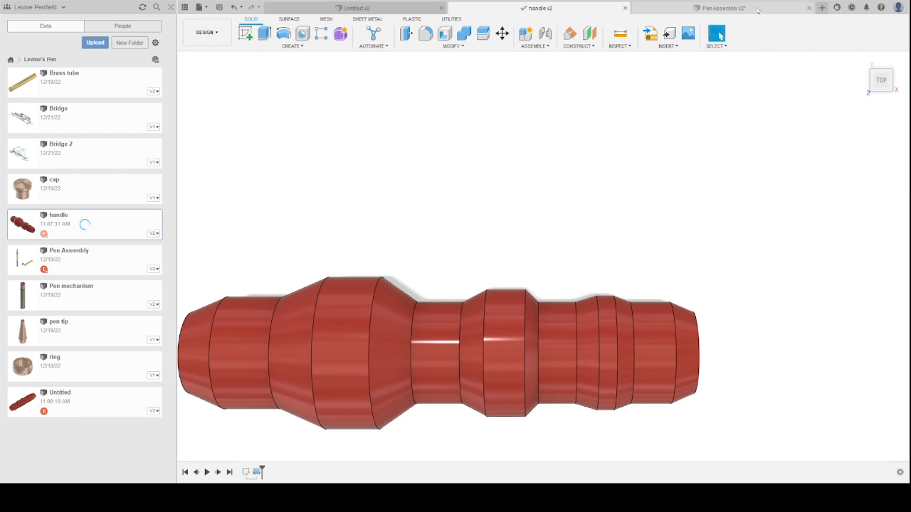
click(717, 8)
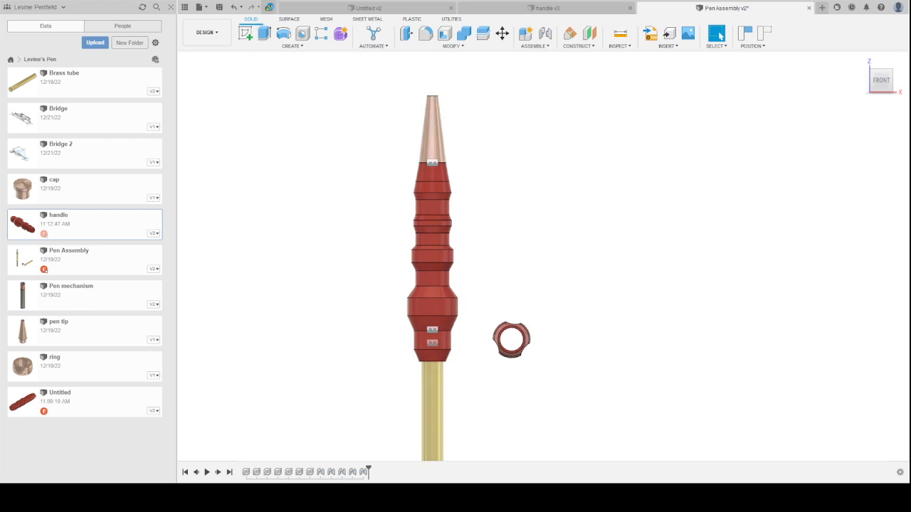
click(270, 8)
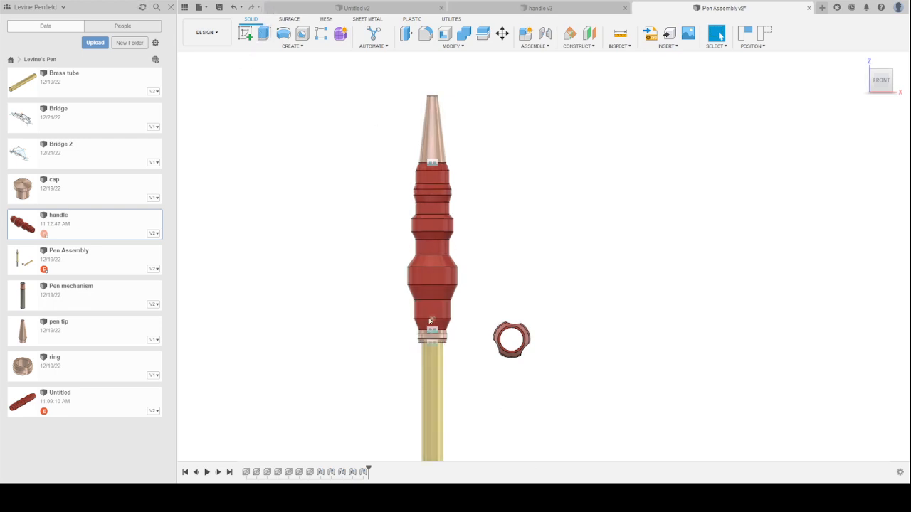
Join the open near end of the carved red barrel to the ring's lower edge, over the second brass tube.
scroll(429, 322, up, 2)
scroll(470, 362, down, 4)
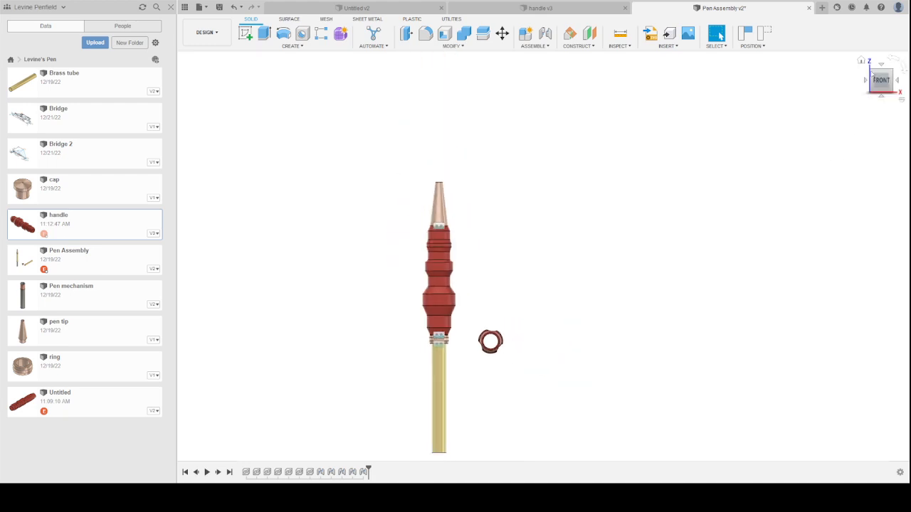
drag(881, 80, 854, 103)
middle_drag(662, 322, 700, 301)
scroll(665, 301, up, 3)
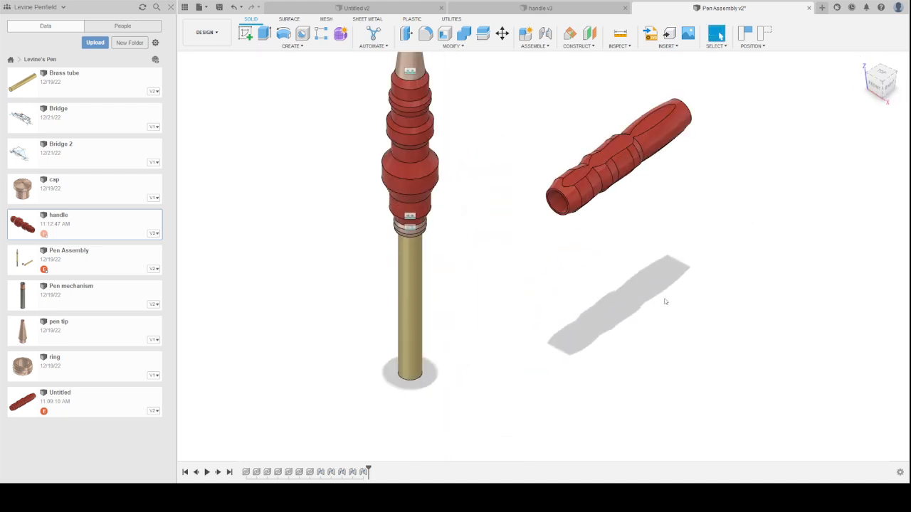
scroll(666, 302, up, 2)
middle_drag(370, 216, 488, 197)
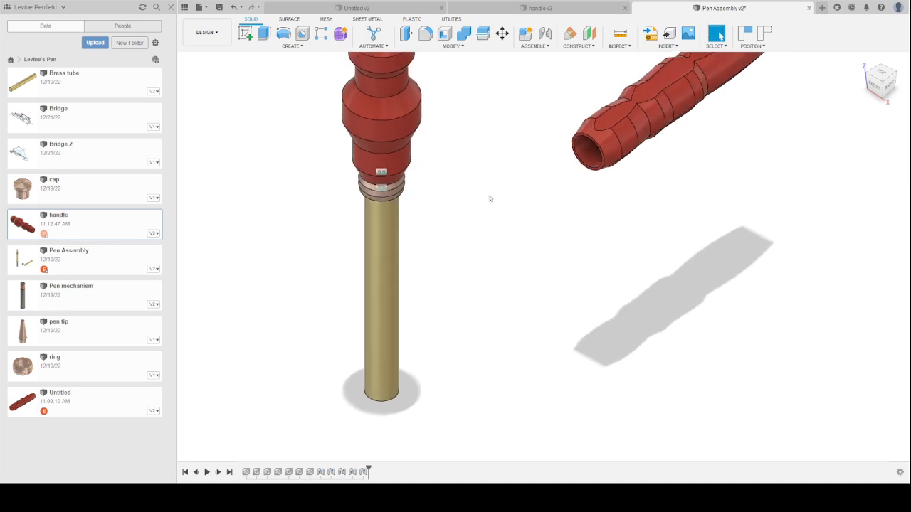
scroll(492, 214, down, 2)
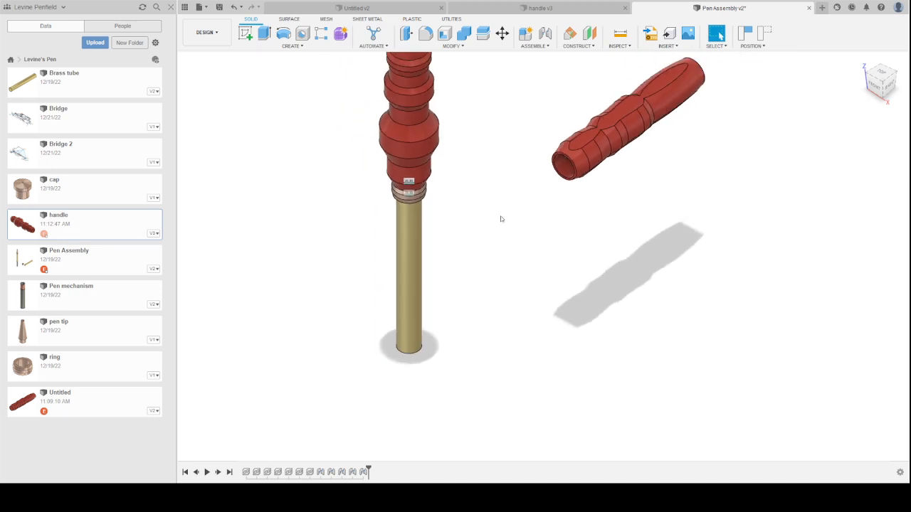
click(546, 33)
click(568, 171)
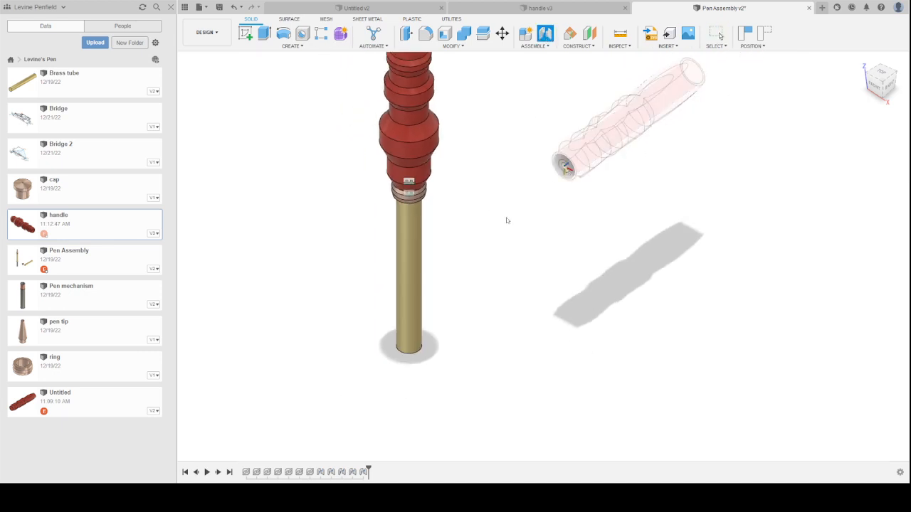
scroll(407, 200, up, 5)
click(405, 214)
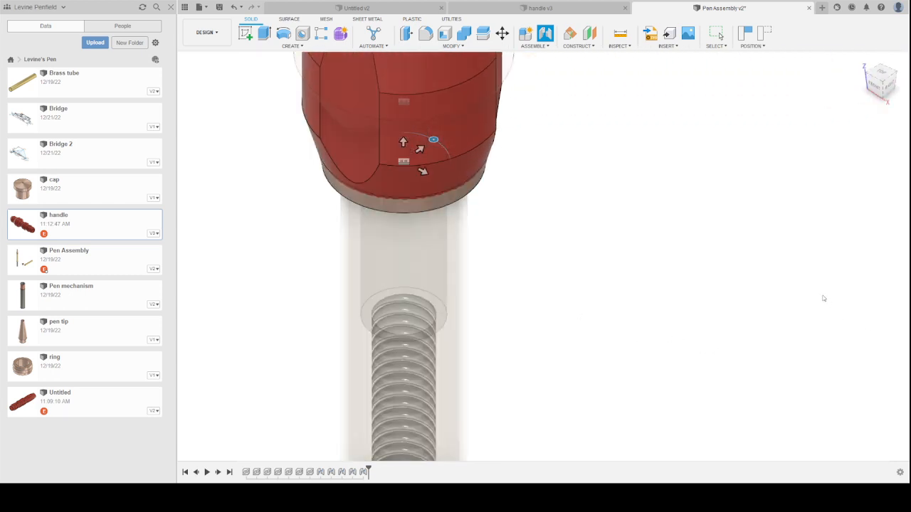
key(Return)
Switch the Pen Assembly to the Render workspace and view the assembled pen from an angle above.
scroll(710, 355, down, 5)
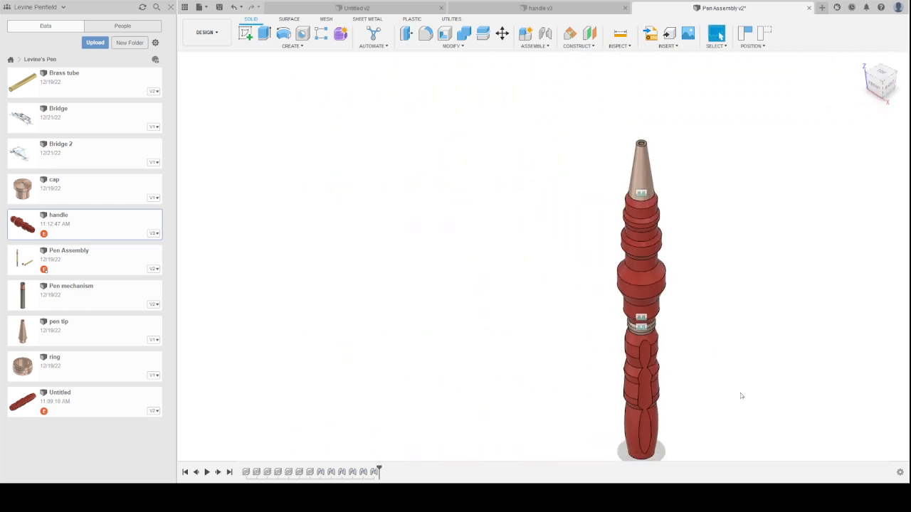
drag(889, 90, 898, 62)
scroll(683, 269, up, 2)
scroll(673, 339, down, 4)
scroll(675, 369, down, 1)
middle_drag(675, 369, 652, 249)
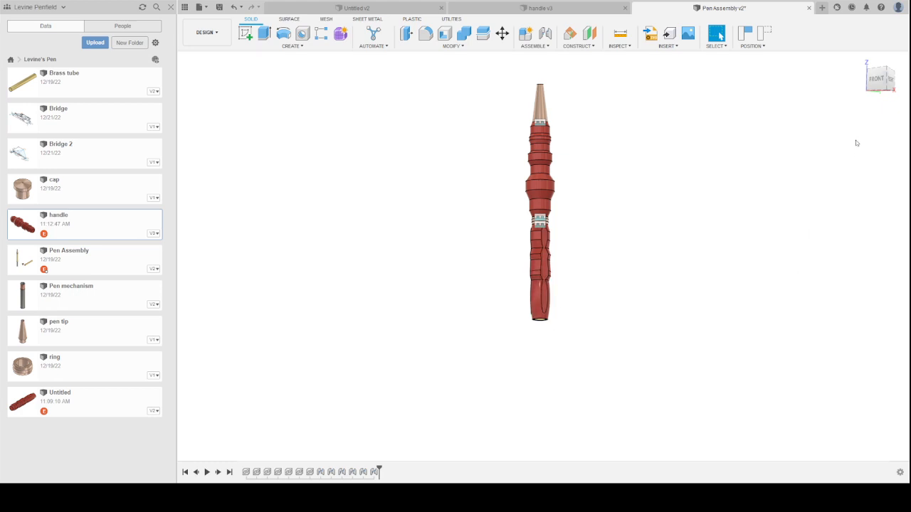
click(208, 42)
click(220, 84)
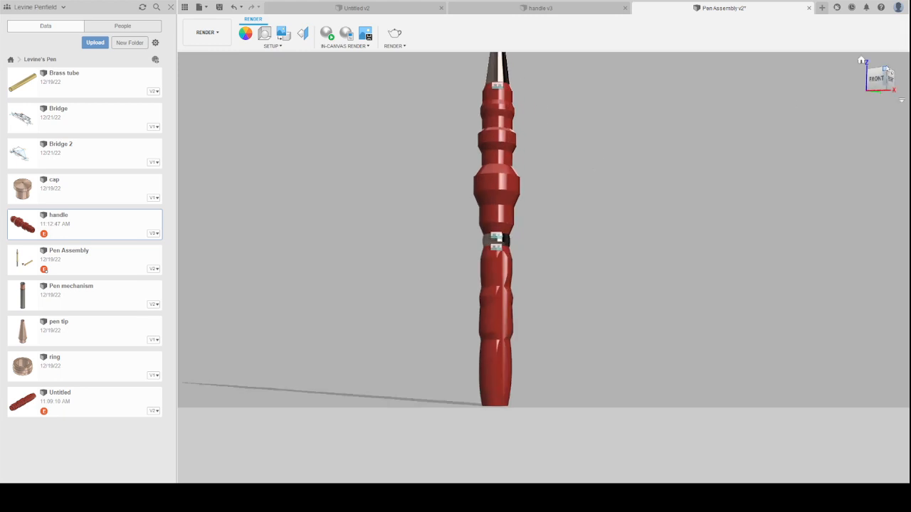
drag(888, 72, 564, 278)
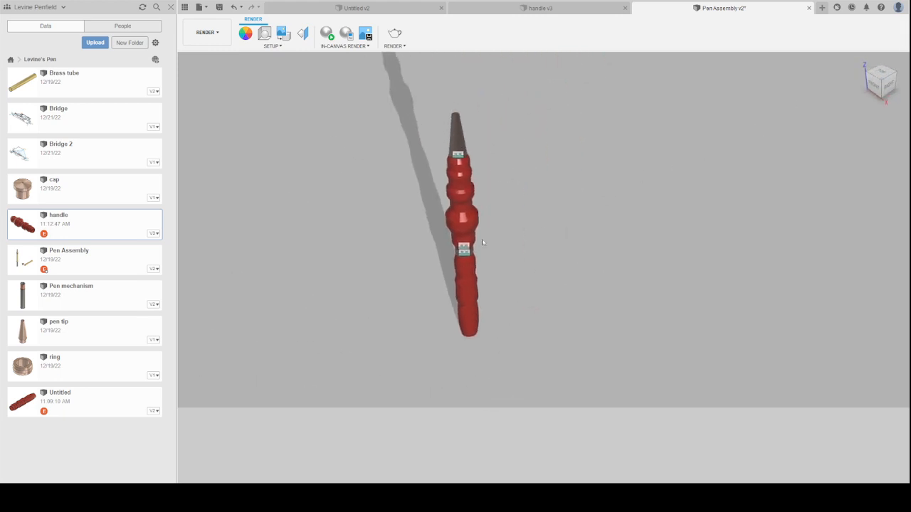